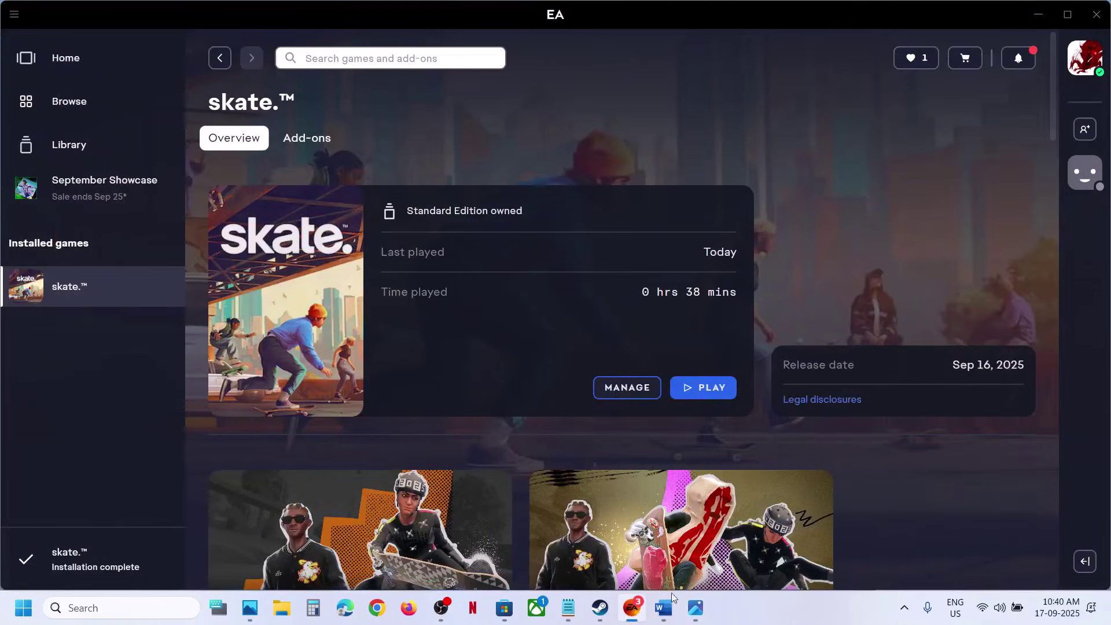
Step: Open the guide's Step 1 help.ea.com EA AntiCheat link from the Word document in Chrome
left_click(665, 609)
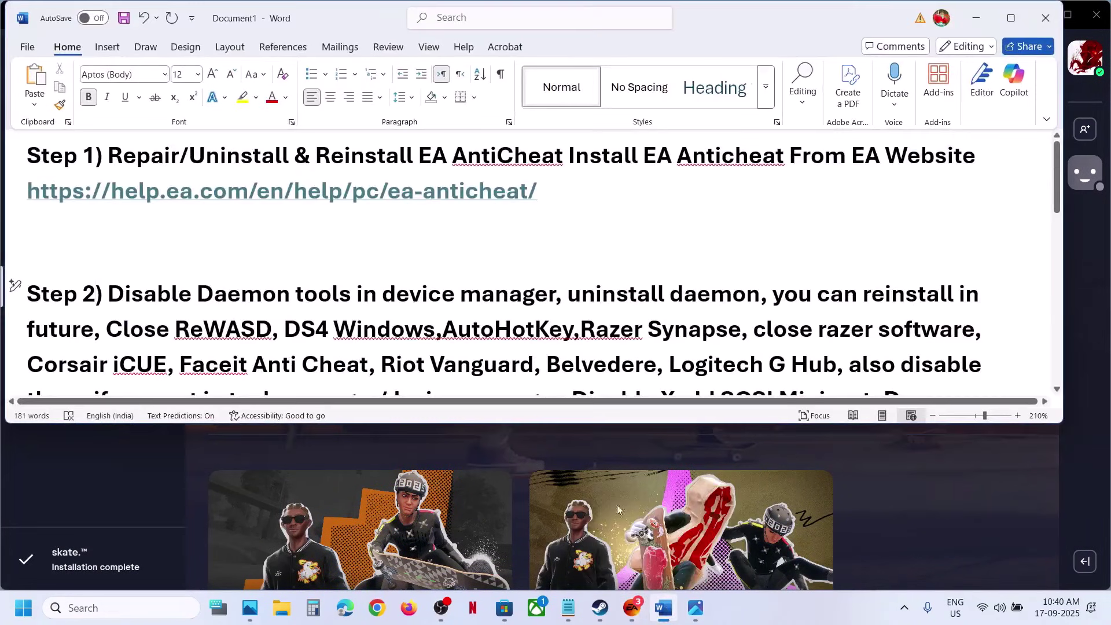
left_click(462, 187)
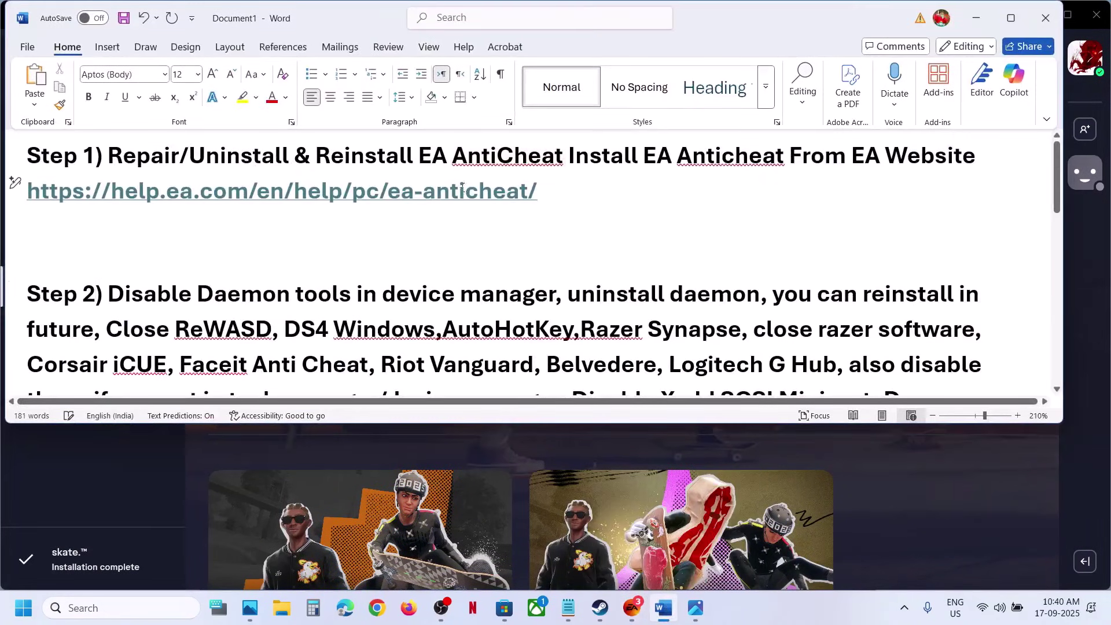
left_click(130, 191, "ctrl")
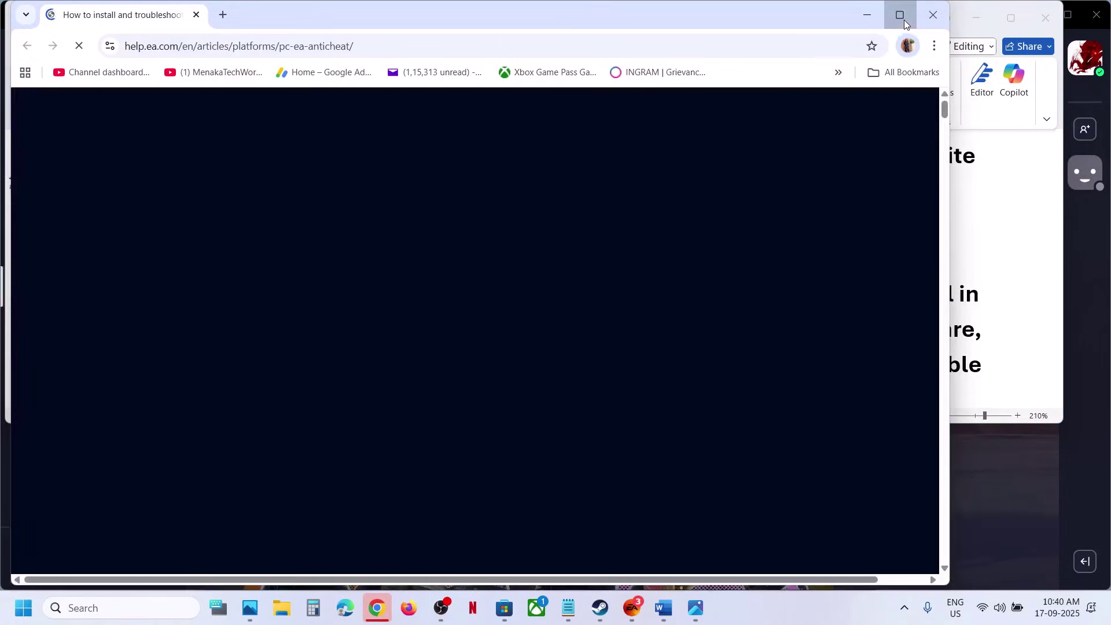
Step: Download EAAntiCheat.Installer.exe from the help article's How to install section and launch it
left_click(904, 19)
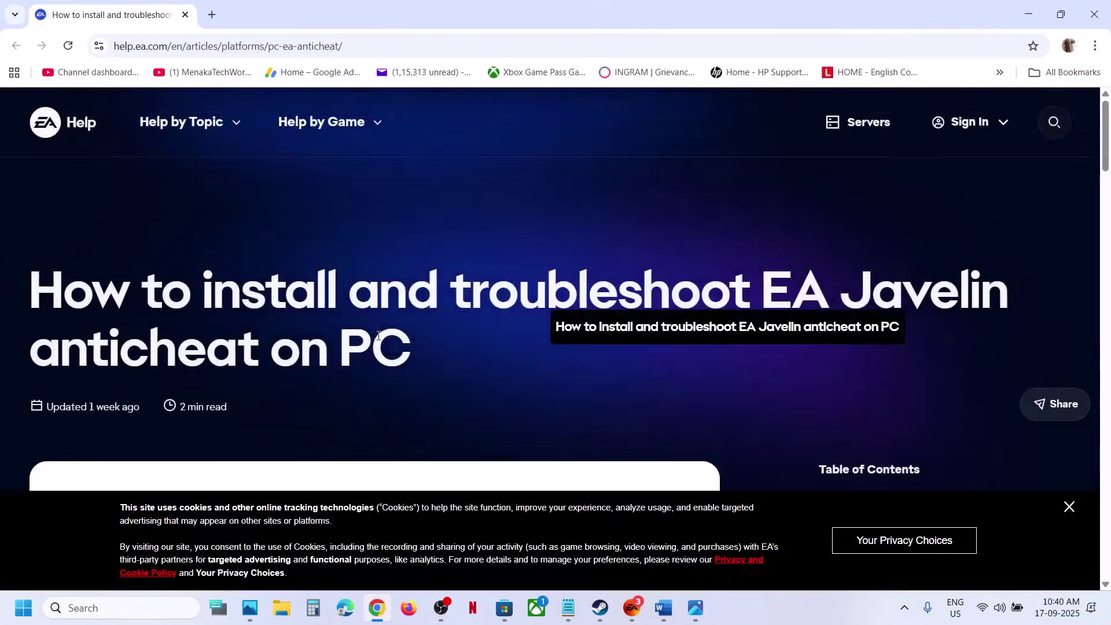
scroll(377, 335, "down", 10)
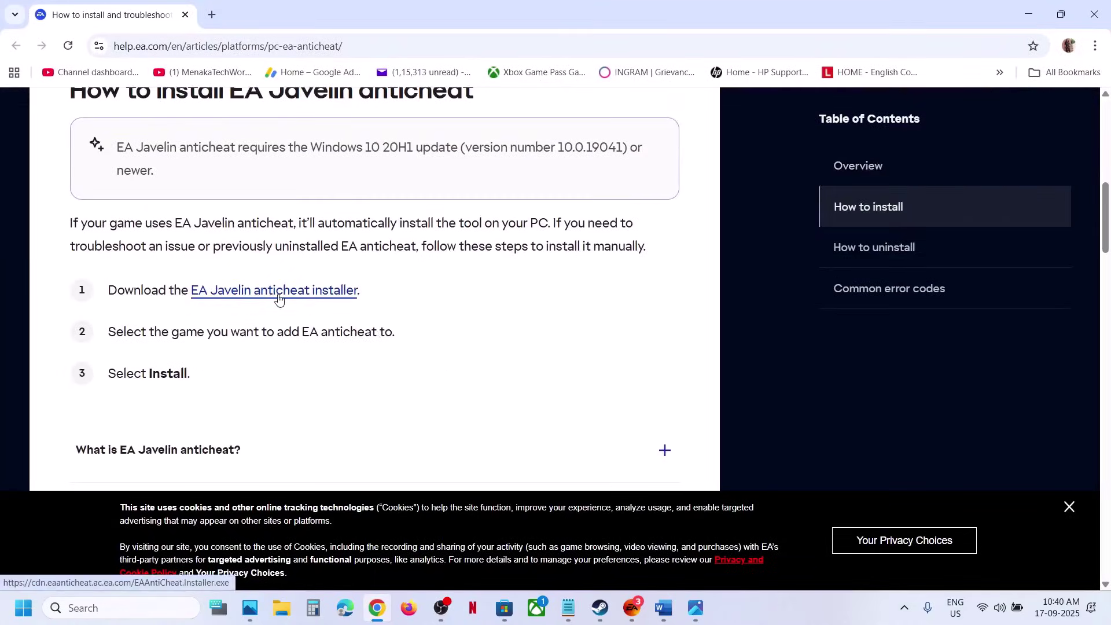
left_click(278, 299)
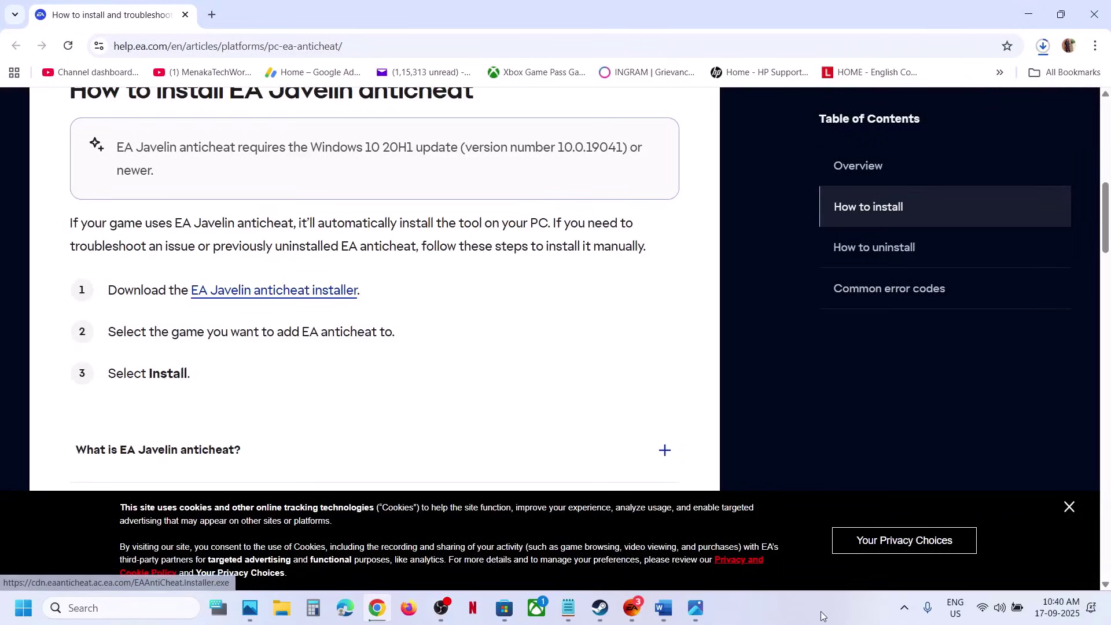
scroll(856, 573, "up", 5)
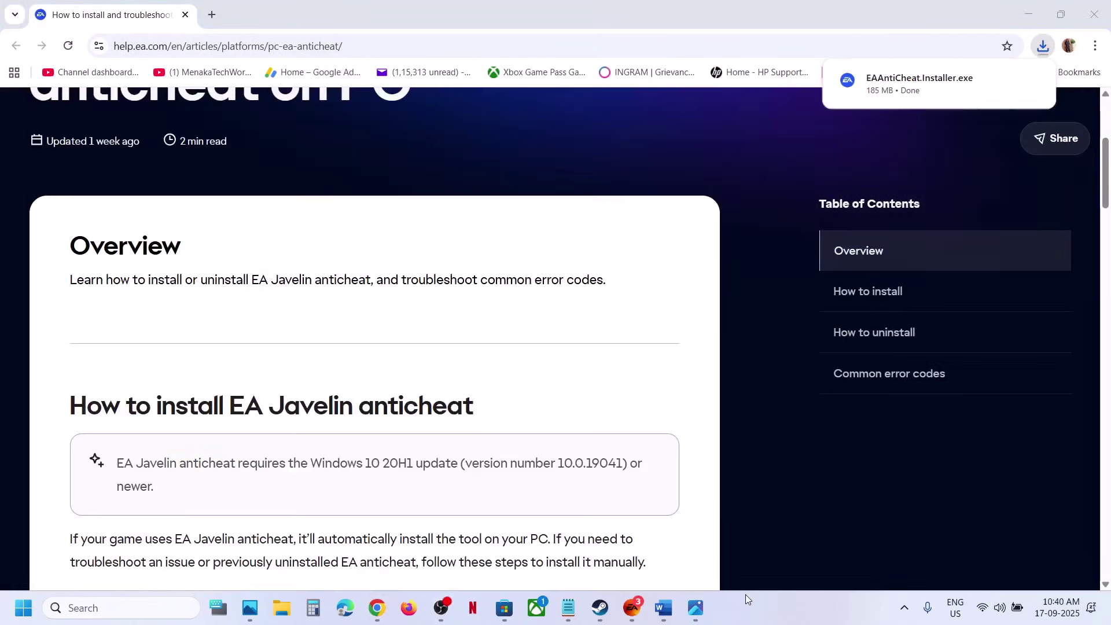
left_click(900, 93)
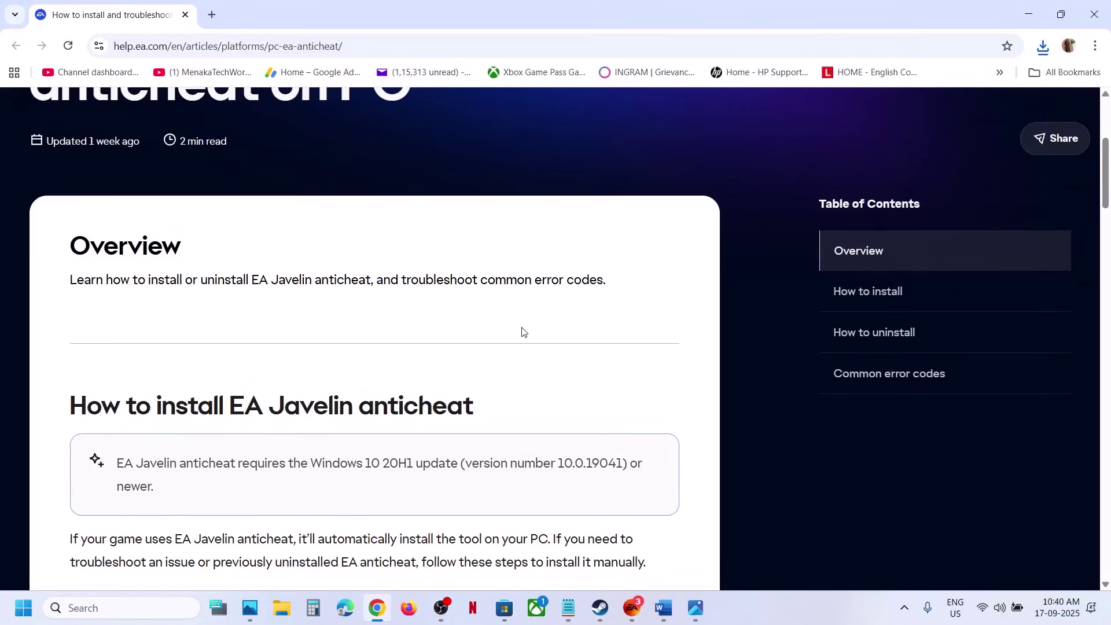
Step: Grant the setup admin rights, target '(Installed) skate.', and start a repair
left_click(484, 424)
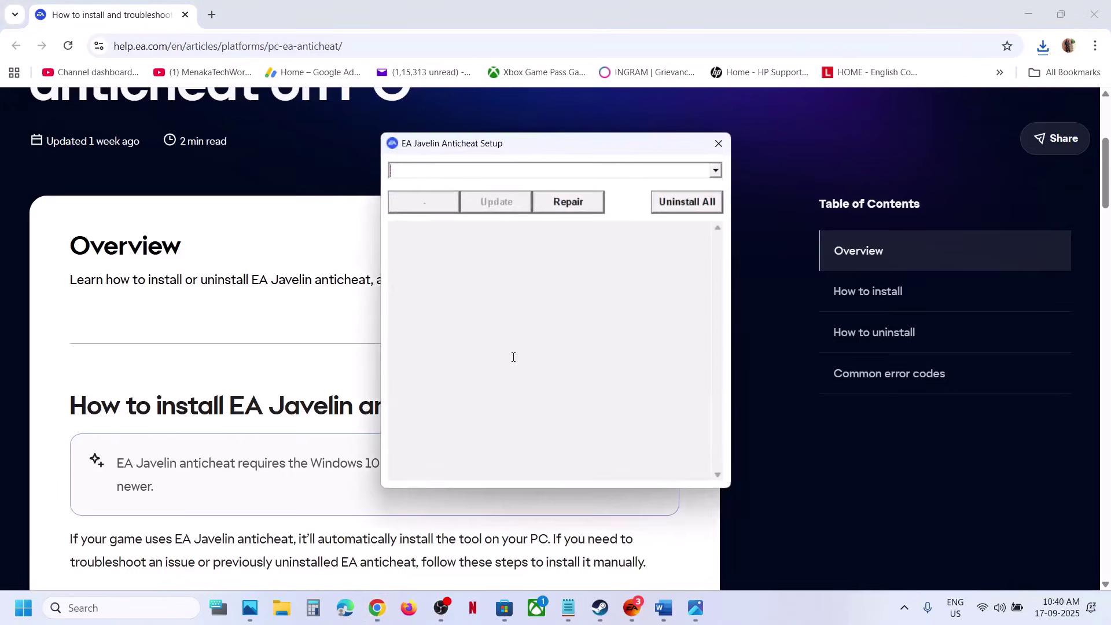
left_click(716, 170)
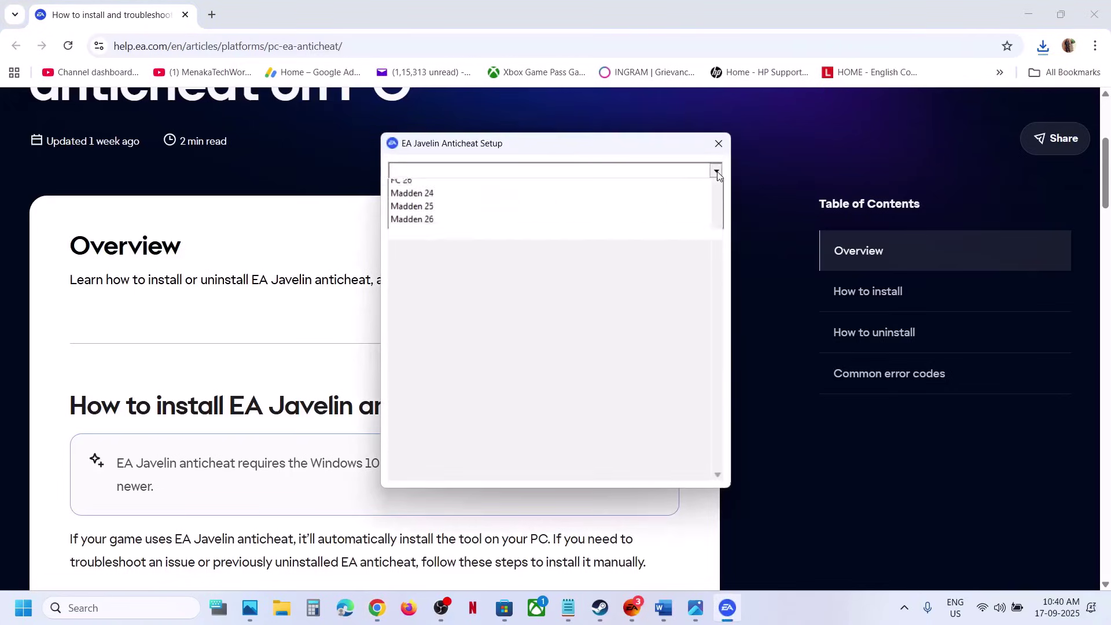
scroll(503, 241, "down", 2)
scroll(503, 242, "down", 2)
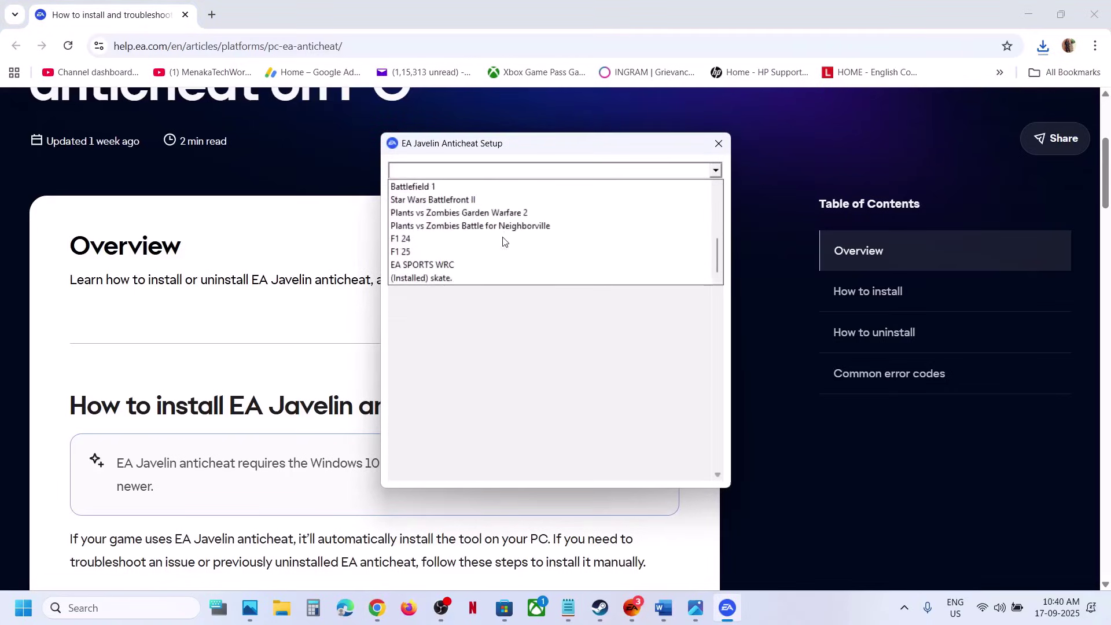
left_click(428, 279)
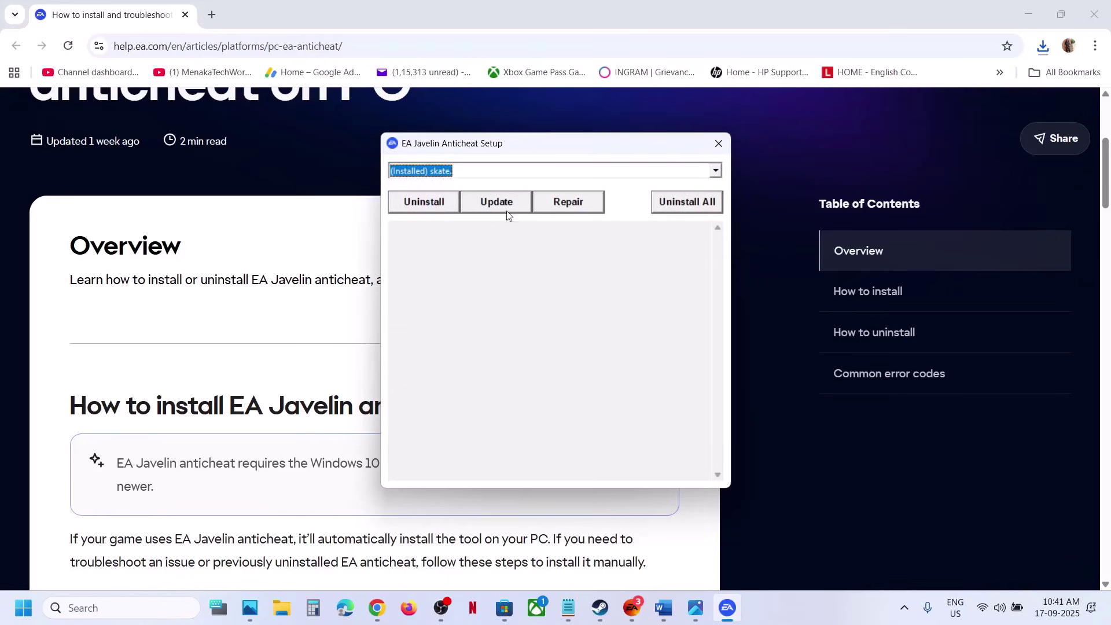
left_click(558, 208)
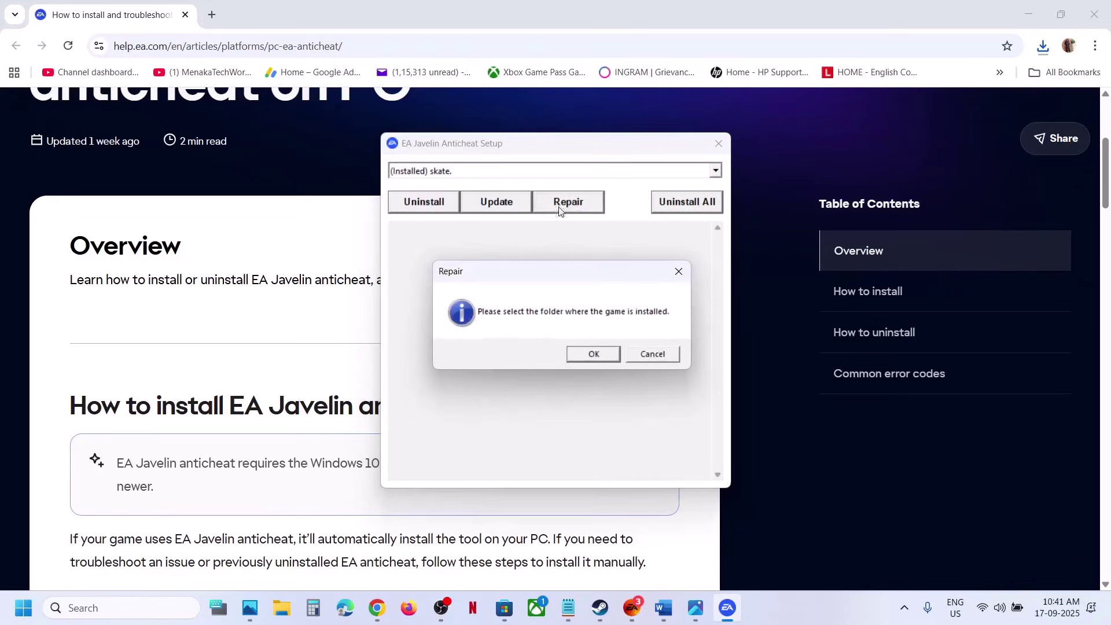
left_click(593, 355)
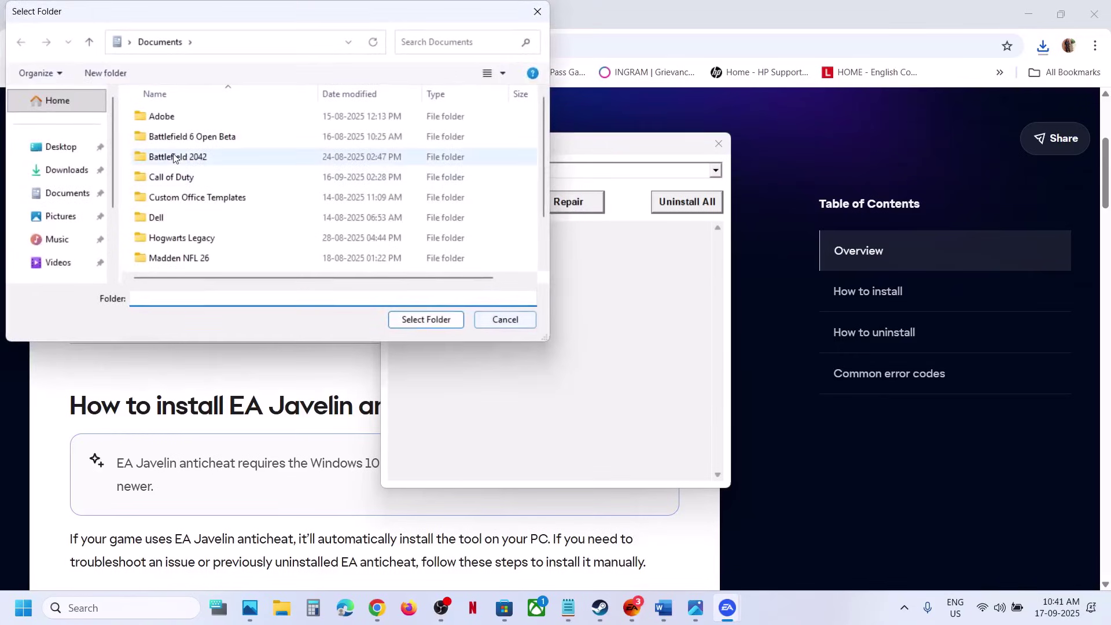
Step: Browse to C:\Program Files (x86)\Steam\steamapps\common and select the Skate folder
scroll(74, 194, "down", 3)
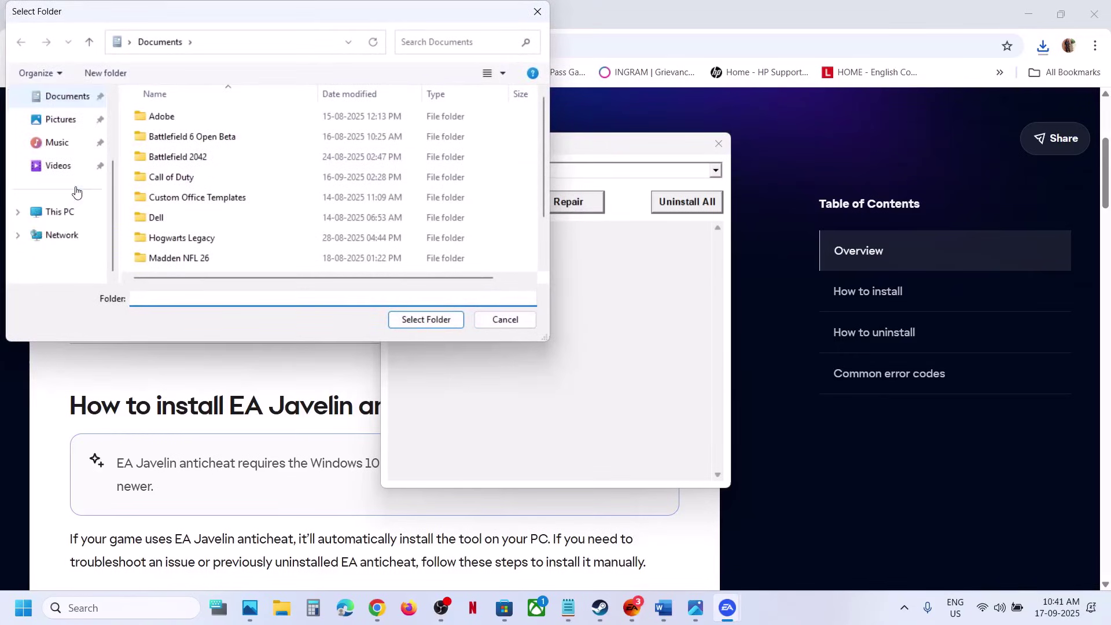
left_click(64, 212)
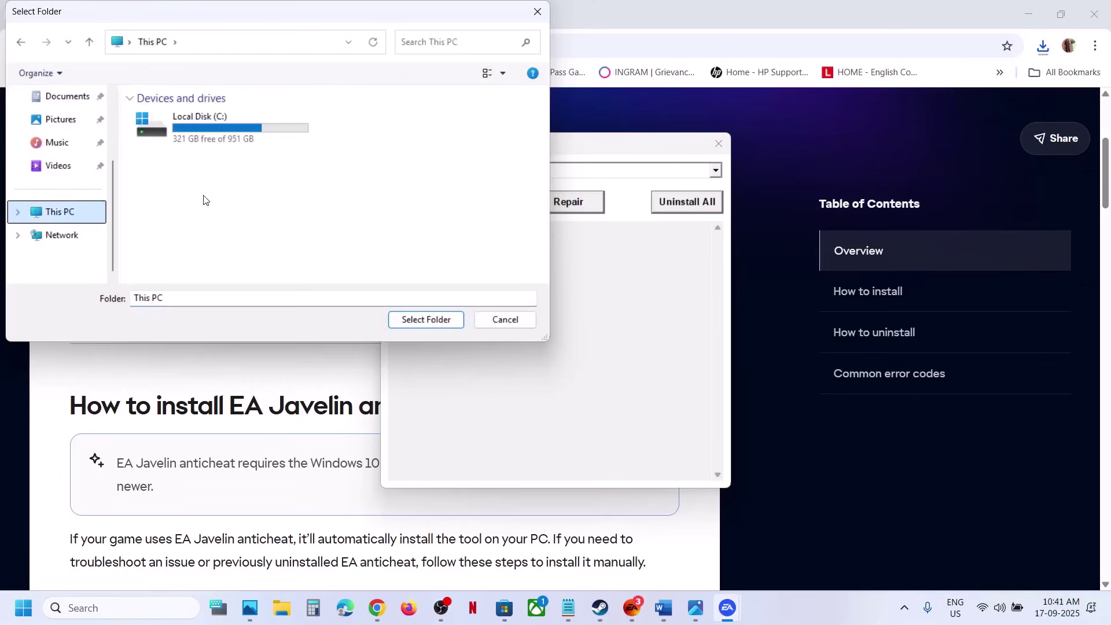
double_click(219, 135)
scroll(221, 179, "down", 2)
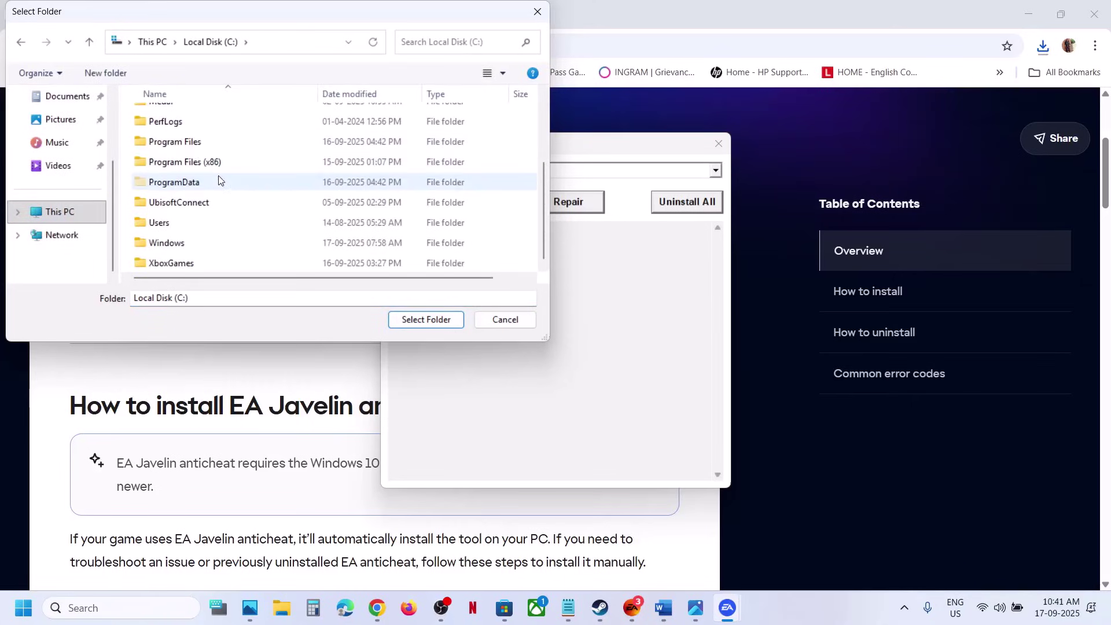
double_click(191, 163)
scroll(189, 187, "down", 3)
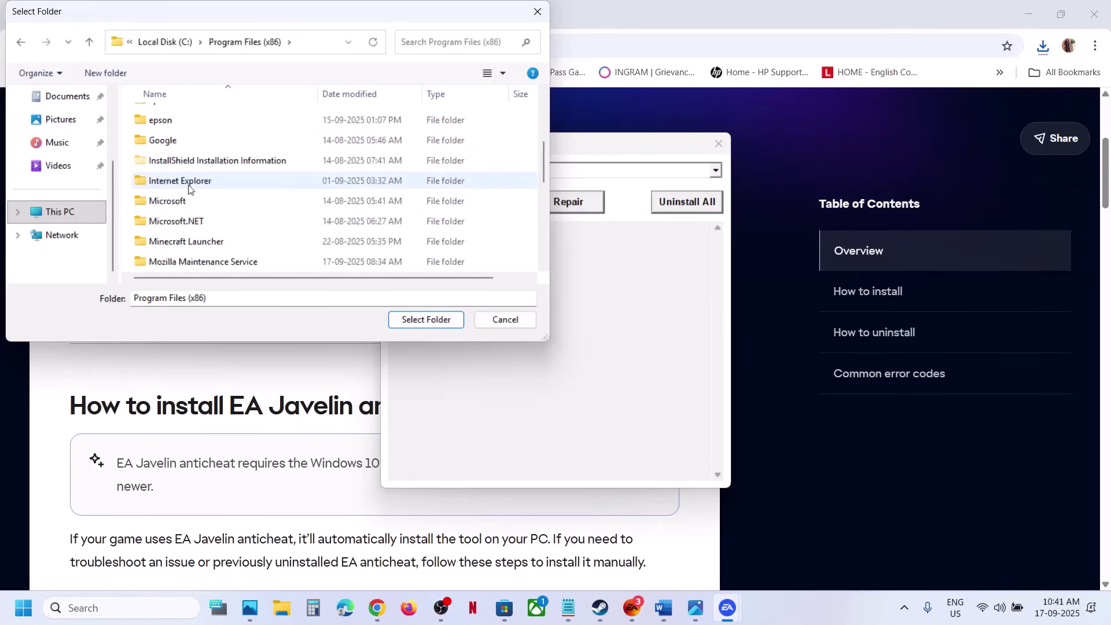
scroll(188, 188, "down", 3)
double_click(180, 221)
scroll(172, 131, "down", 3)
double_click(175, 223)
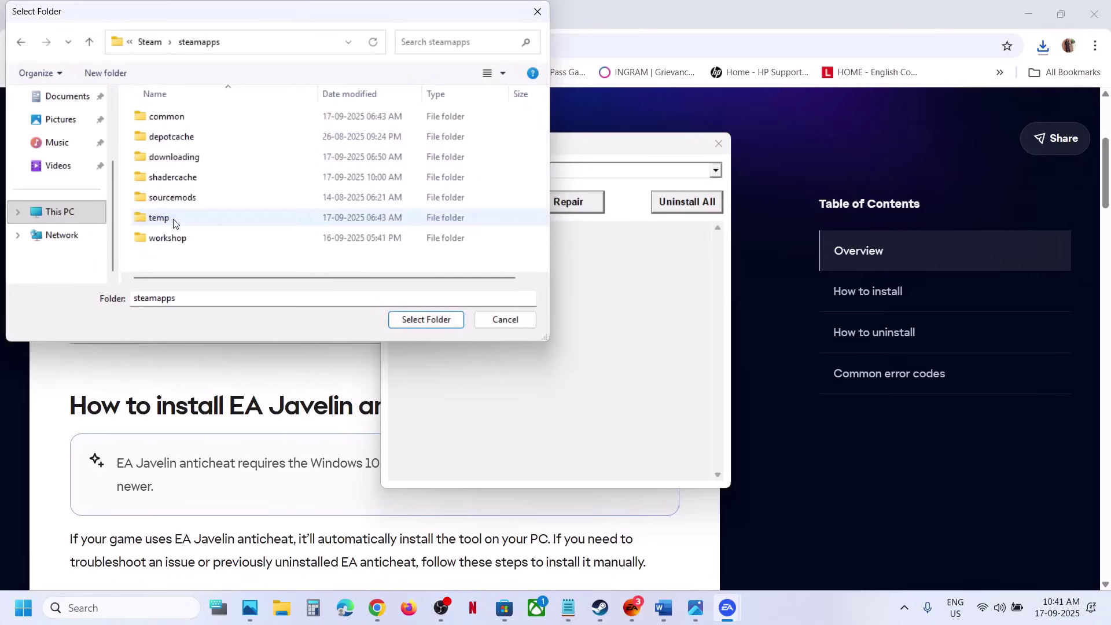
double_click(166, 117)
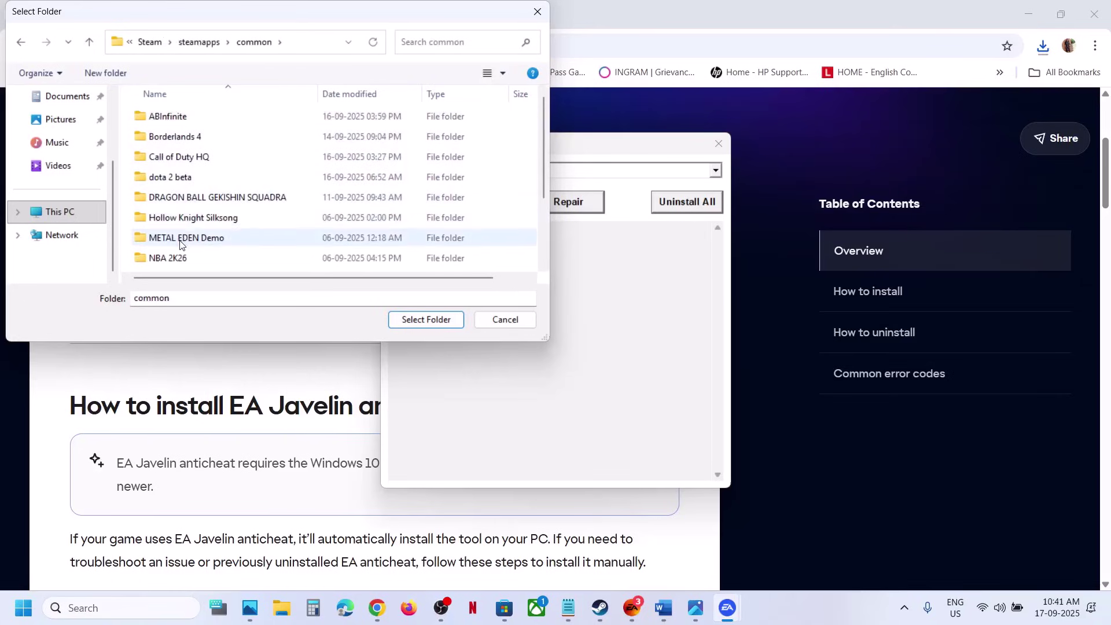
scroll(179, 244, "down", 2)
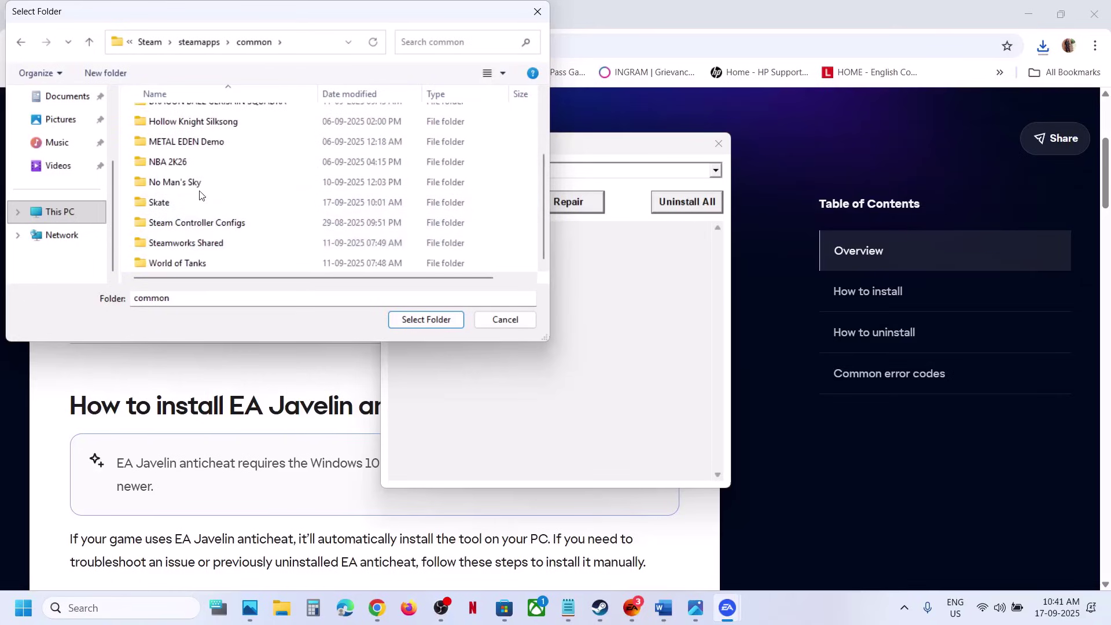
left_click(168, 203)
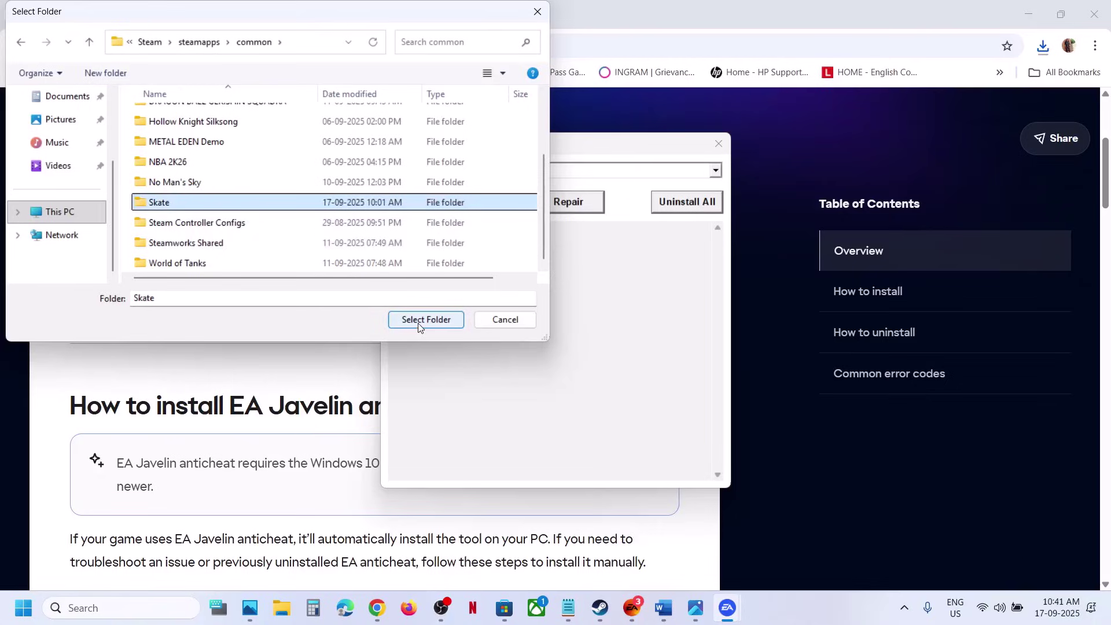
Step: Choose C:\Program Files\EA Games\Skate as the game's install folder instead
left_click(76, 212)
double_click(197, 130)
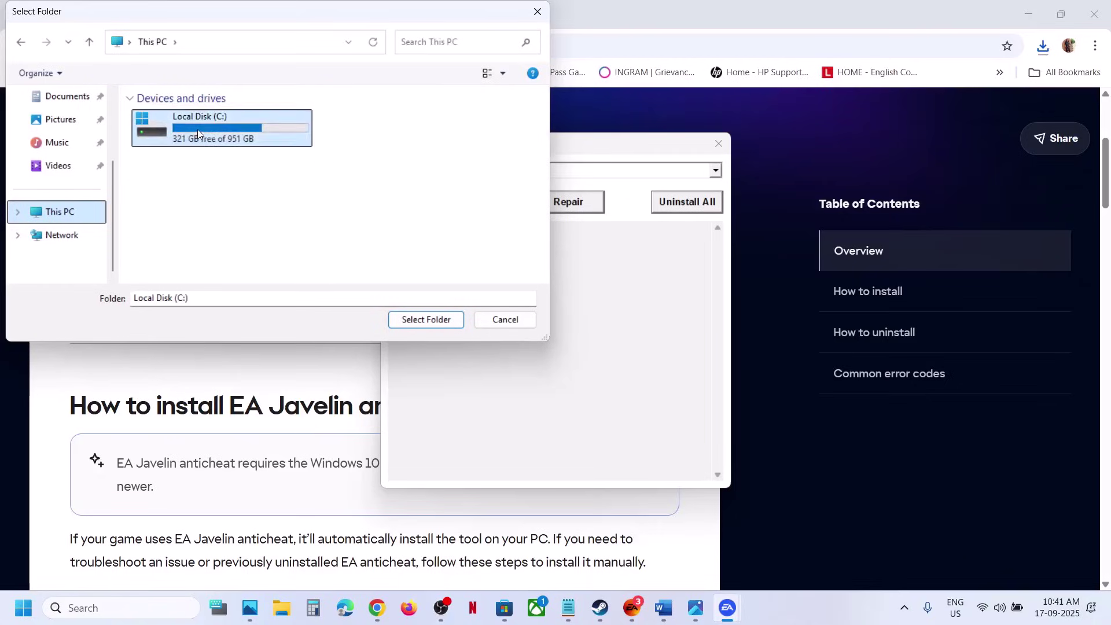
scroll(203, 209, "down", 2)
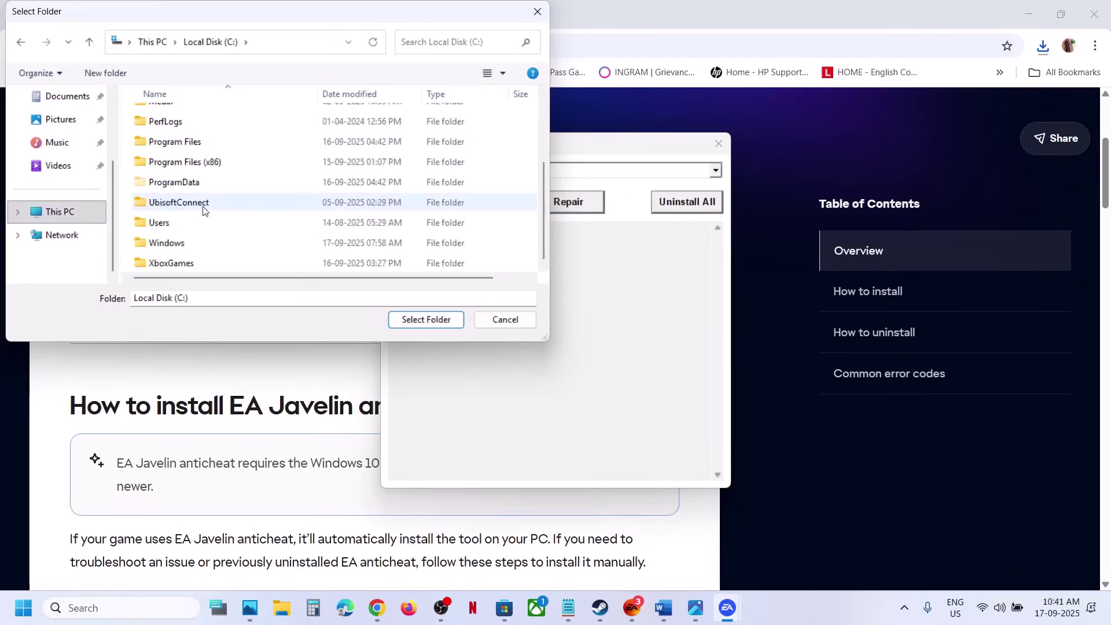
double_click(190, 142)
scroll(196, 176, "down", 2)
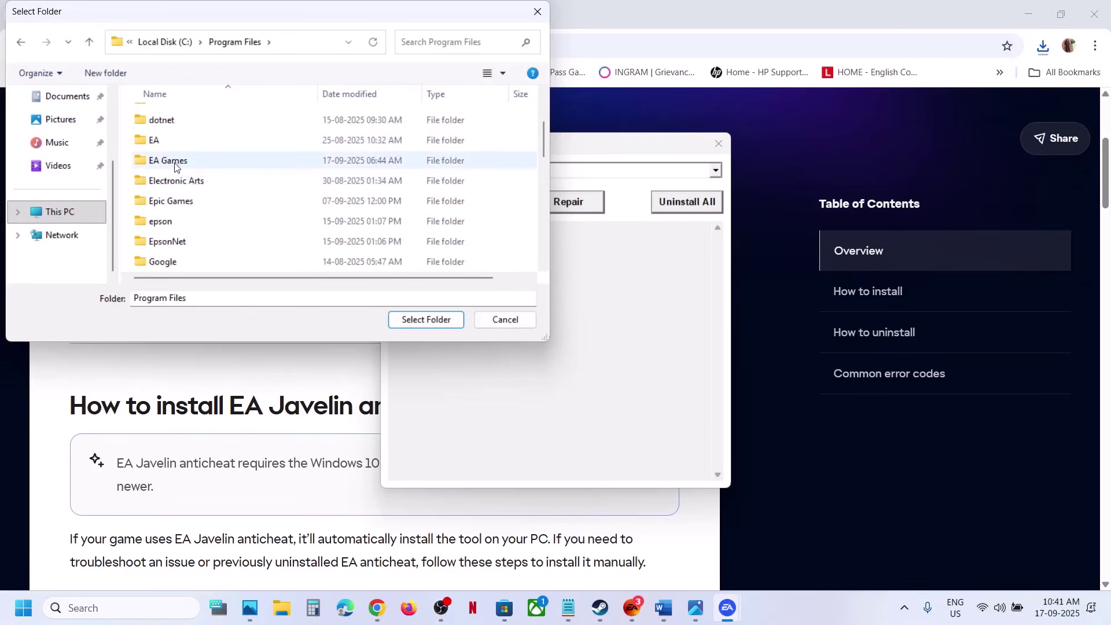
double_click(175, 166)
left_click(198, 116)
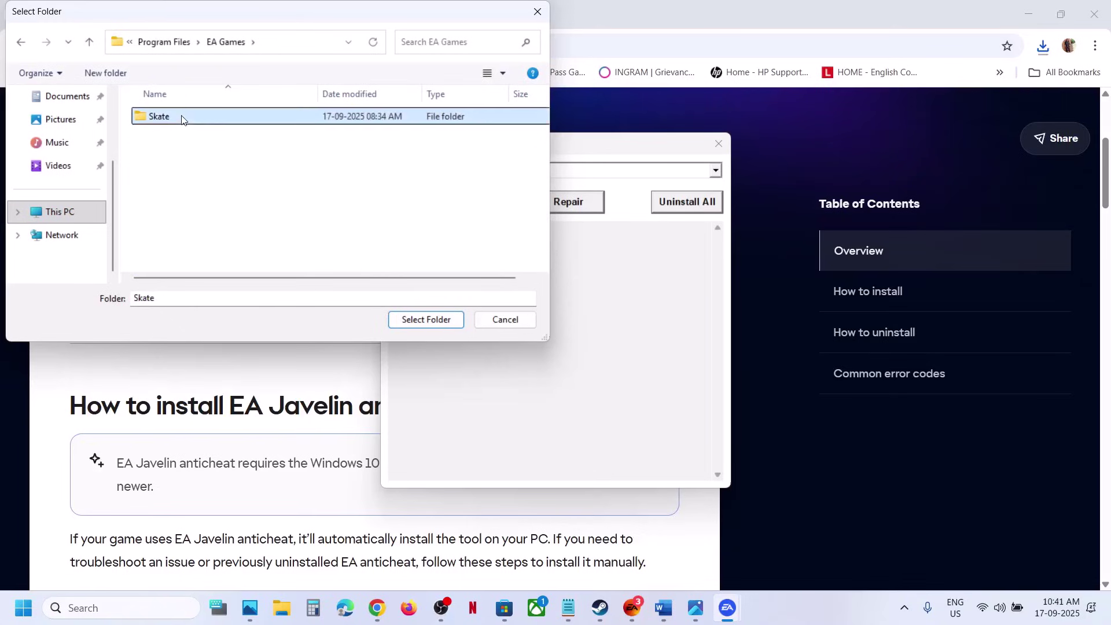
left_click(420, 322)
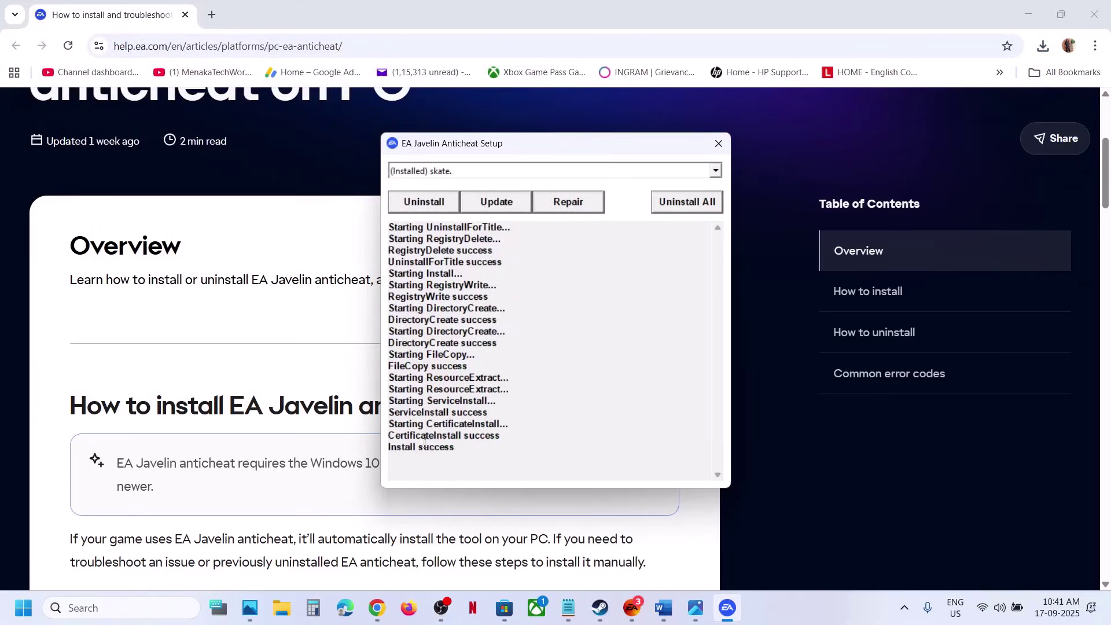
Step: Check for anticheat updates for skate. and glance at the EA app's skate. page
left_click_drag(409, 448, 519, 435)
left_click(501, 203)
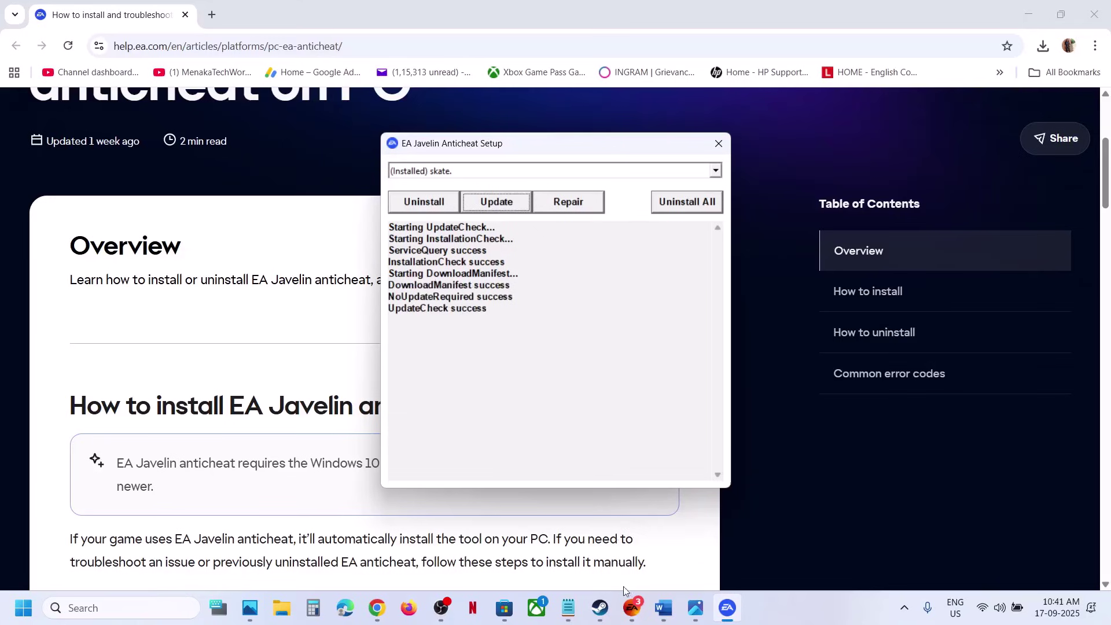
left_click(633, 608)
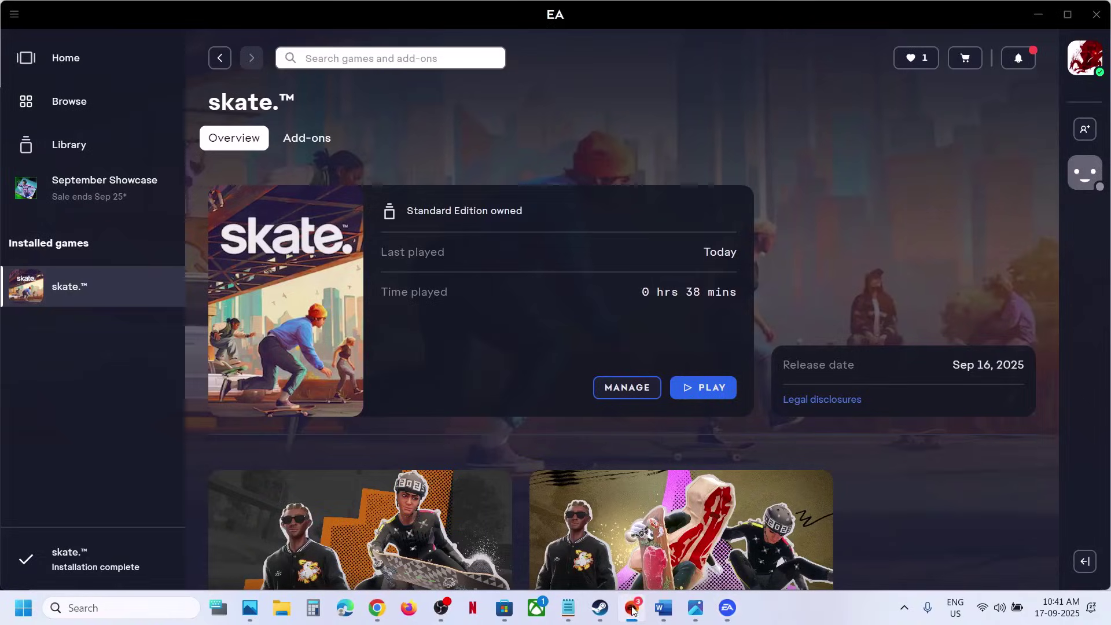
left_click(633, 607)
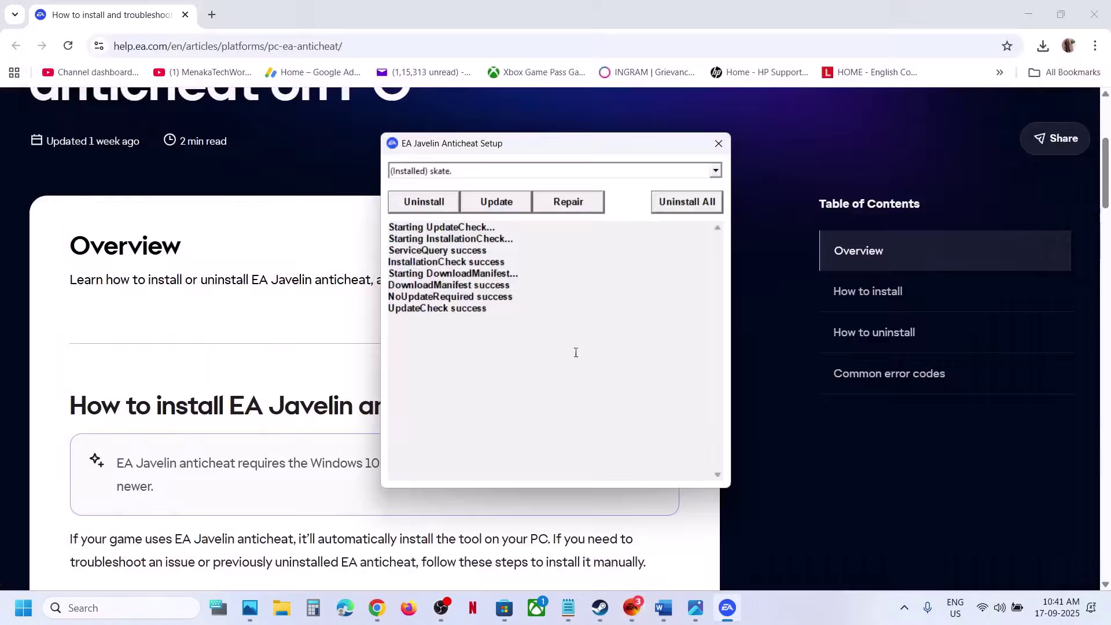
Step: Uninstall, reinstall, then uninstall the skate. anticheat again, and close the setup
left_click(432, 207)
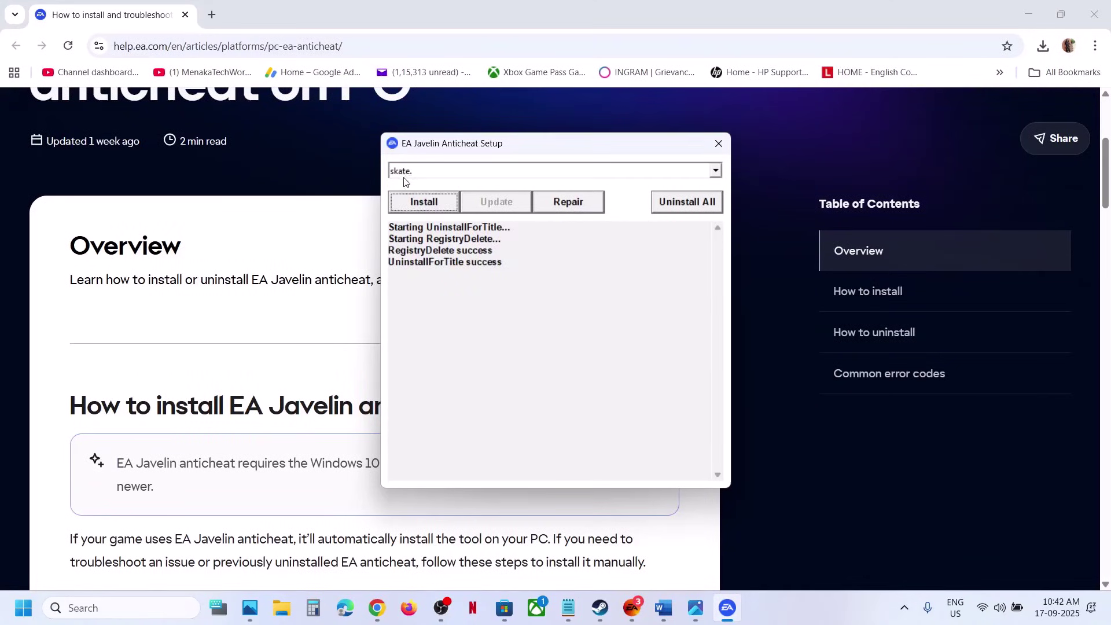
left_click(432, 207)
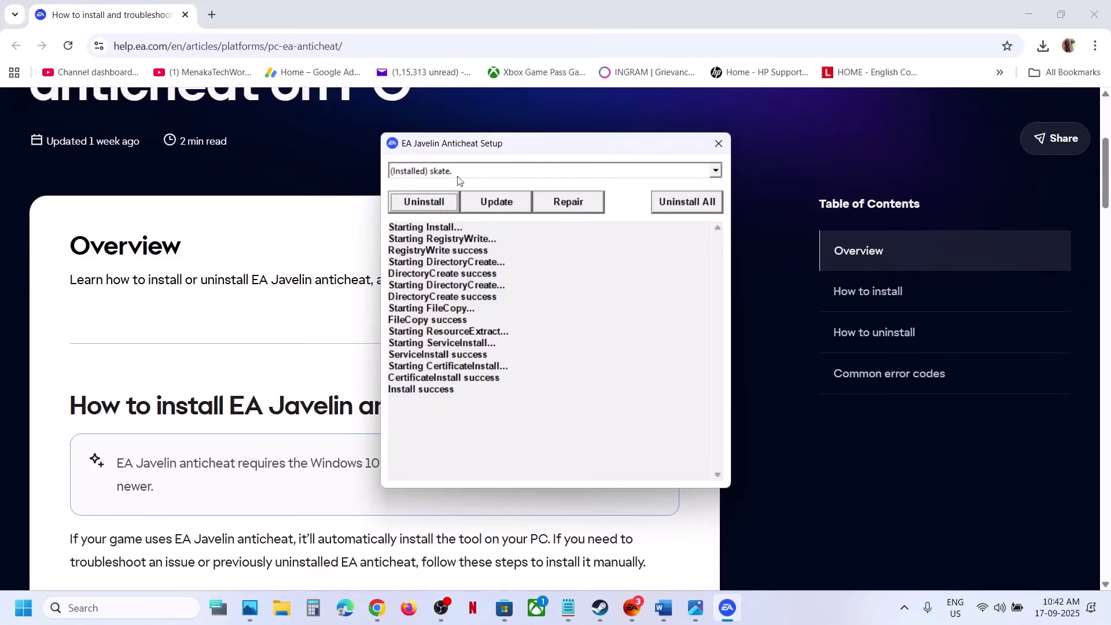
left_click(434, 206)
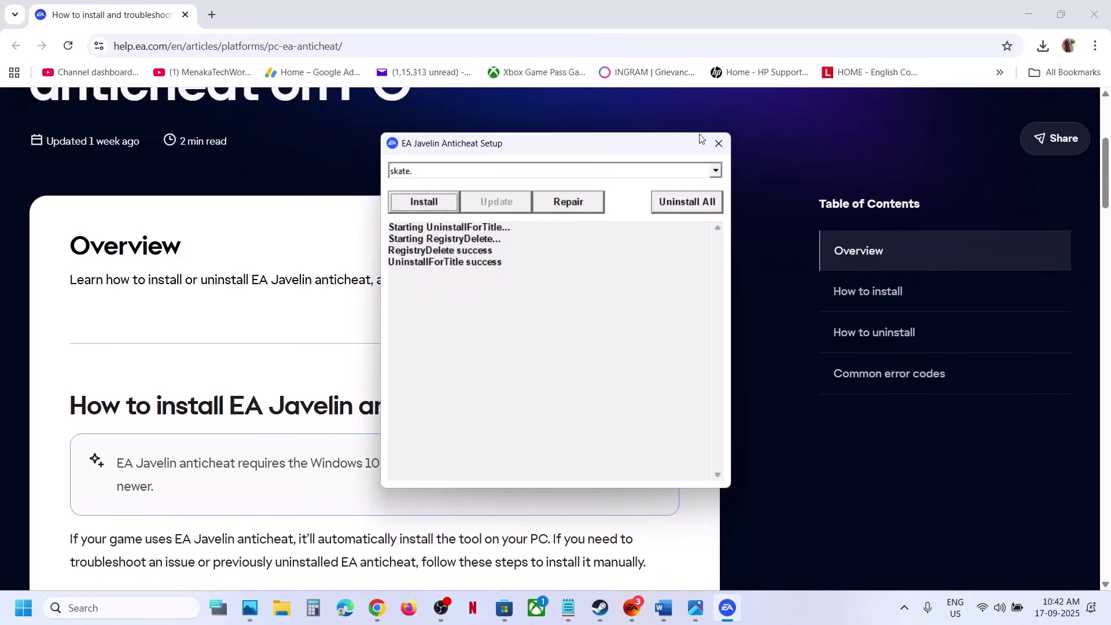
left_click(719, 142)
left_click(633, 611)
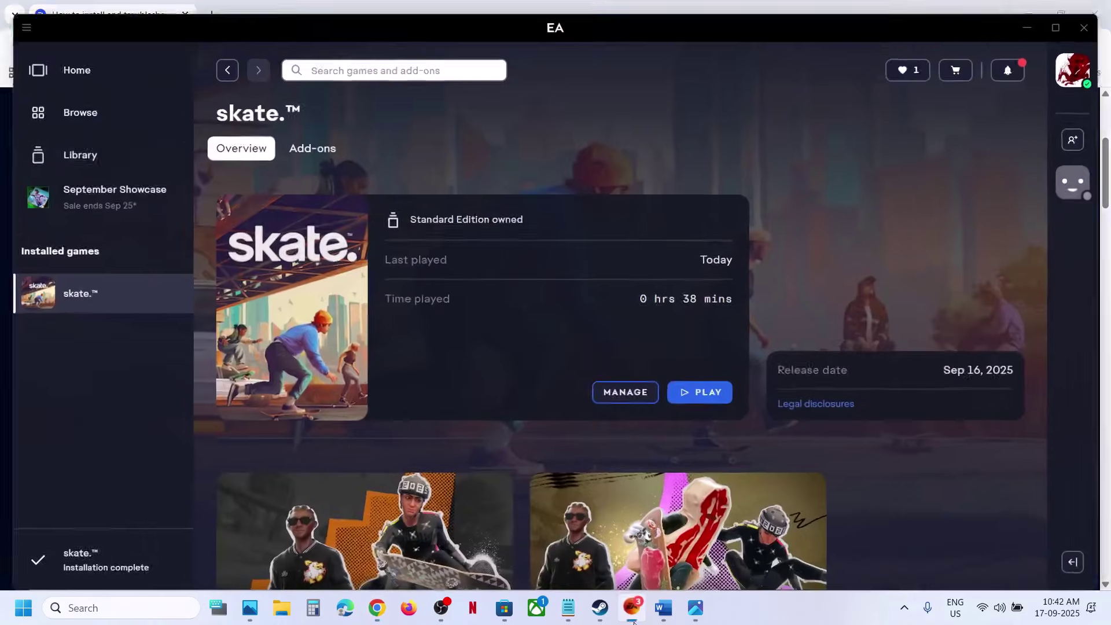
Step: Play skate. from the EA app, approve the anticheat prompt, and quit at the start screen
left_click(701, 390)
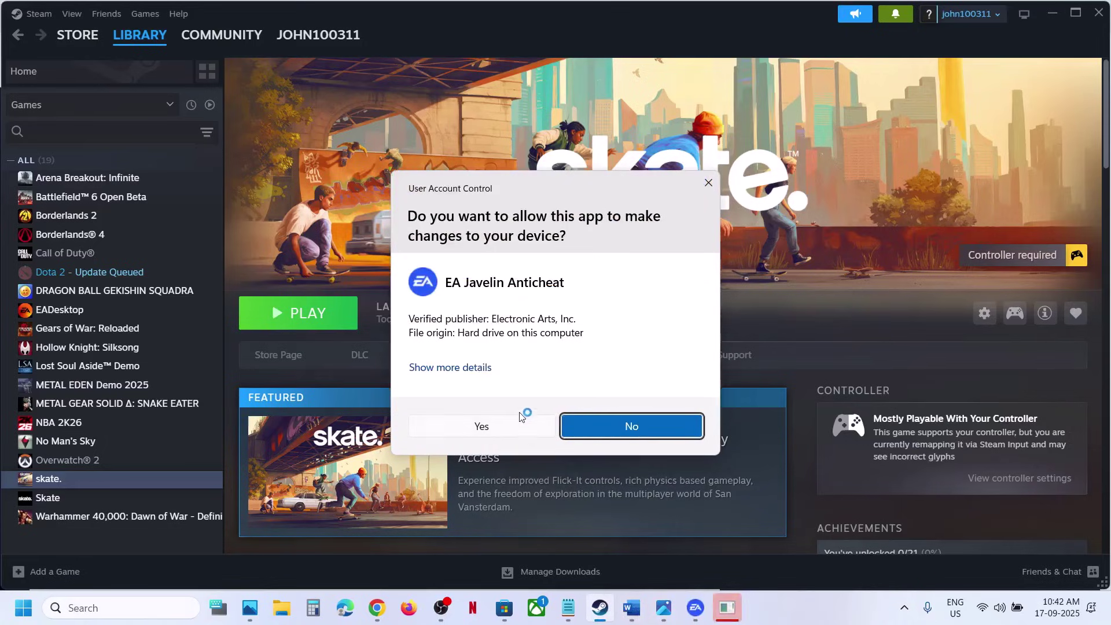
left_click(509, 425)
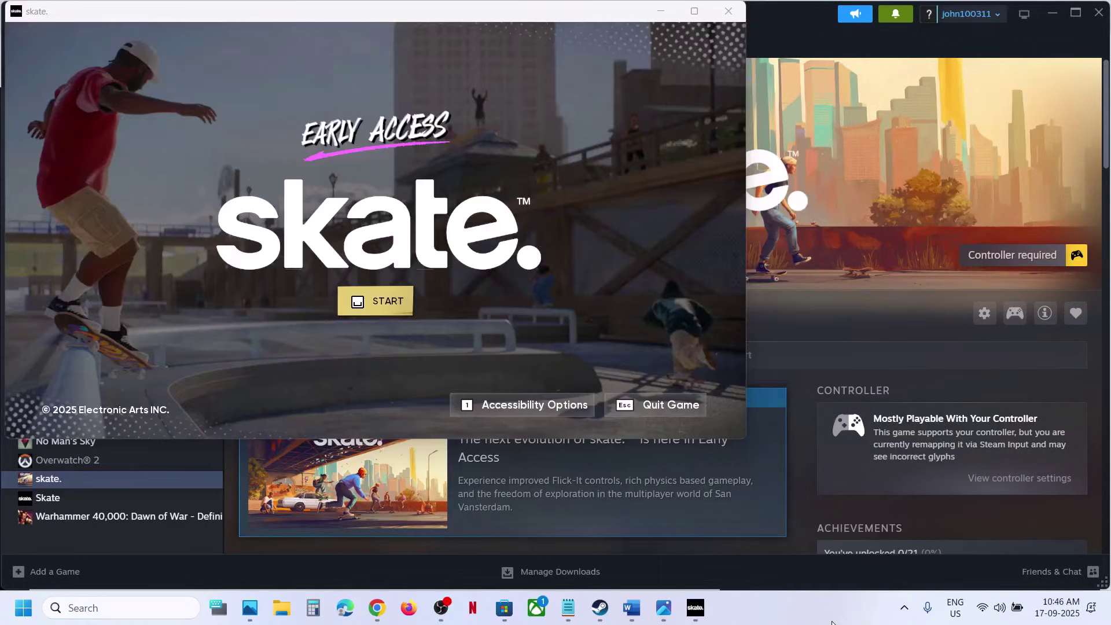
left_click_drag(400, 18, 603, 117)
left_click(929, 110)
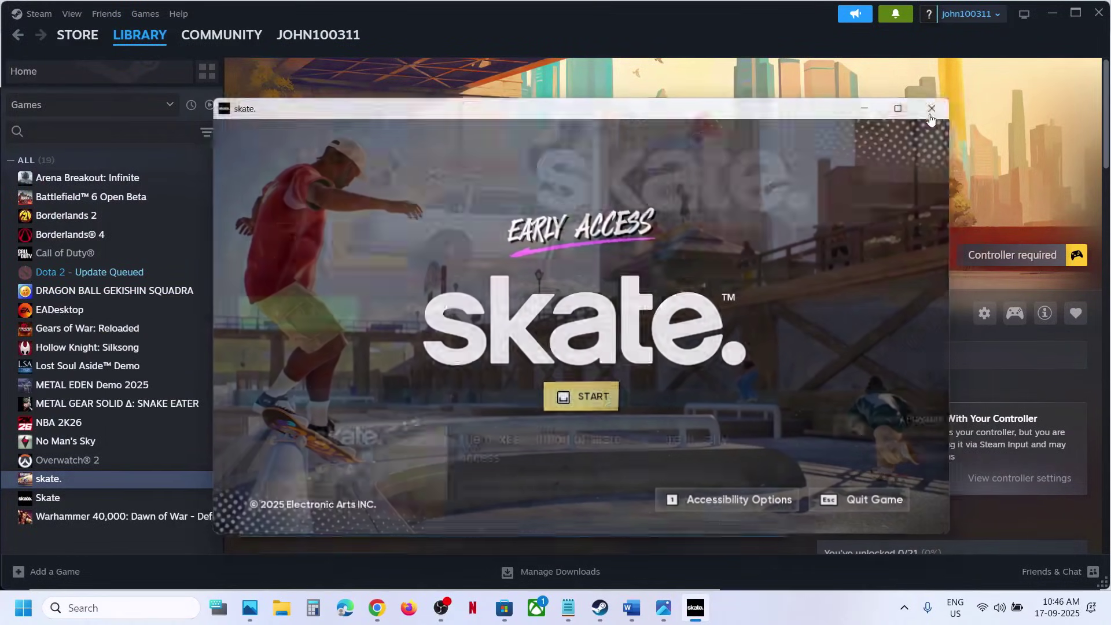
mouse_move(632, 608)
left_click(639, 501)
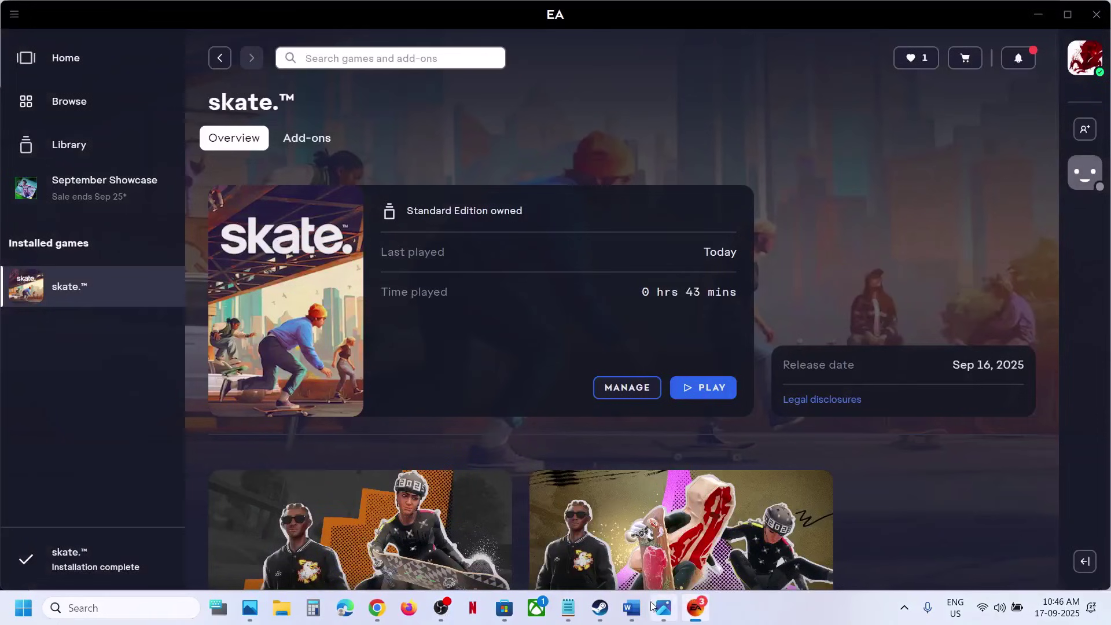
Step: Show the Word guide's Step 2 on disabling Daemon Tools and closing apps like ReWASD
left_click(630, 618)
scroll(196, 300, "down", 3)
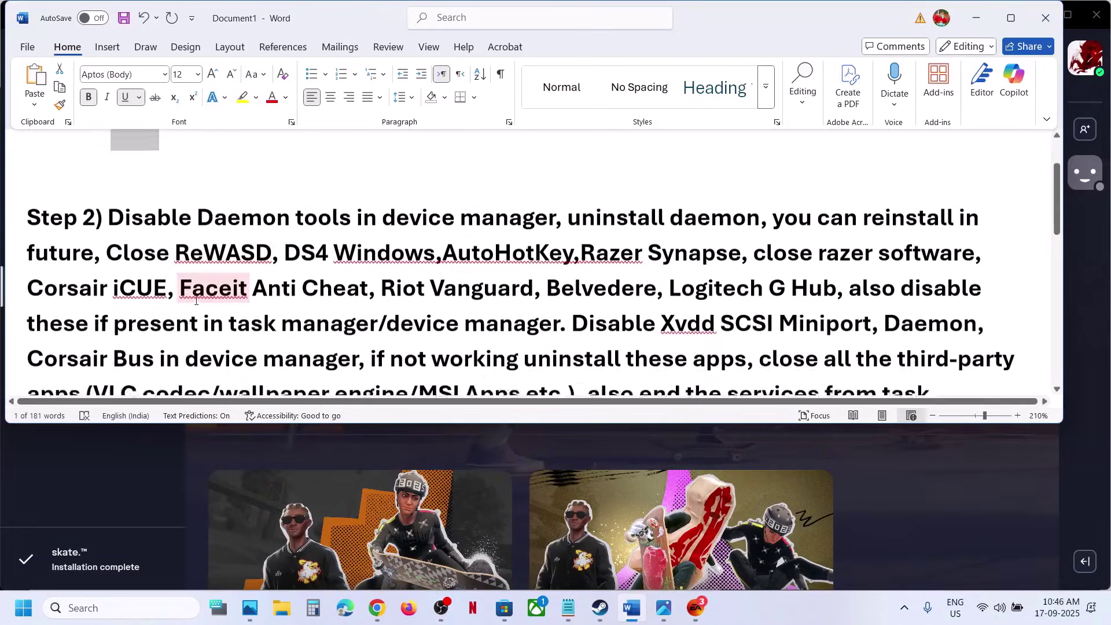
left_click_drag(165, 216, 644, 256)
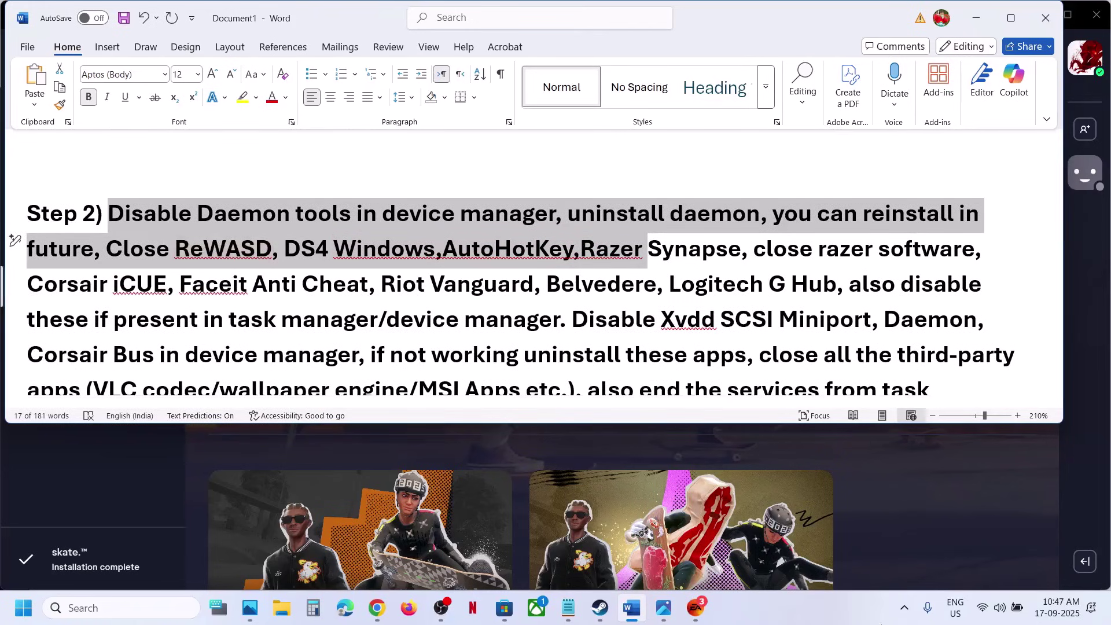
right_click(771, 612)
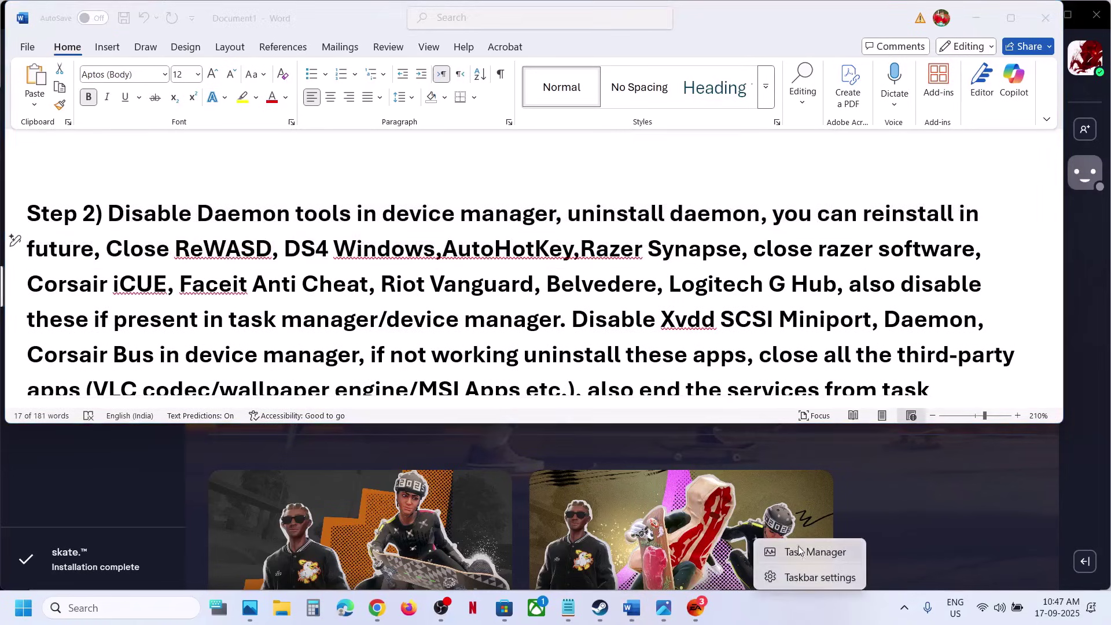
Step: End the DAEMON Tools Shell Extension background process in Task Manager and close it
left_click(801, 550)
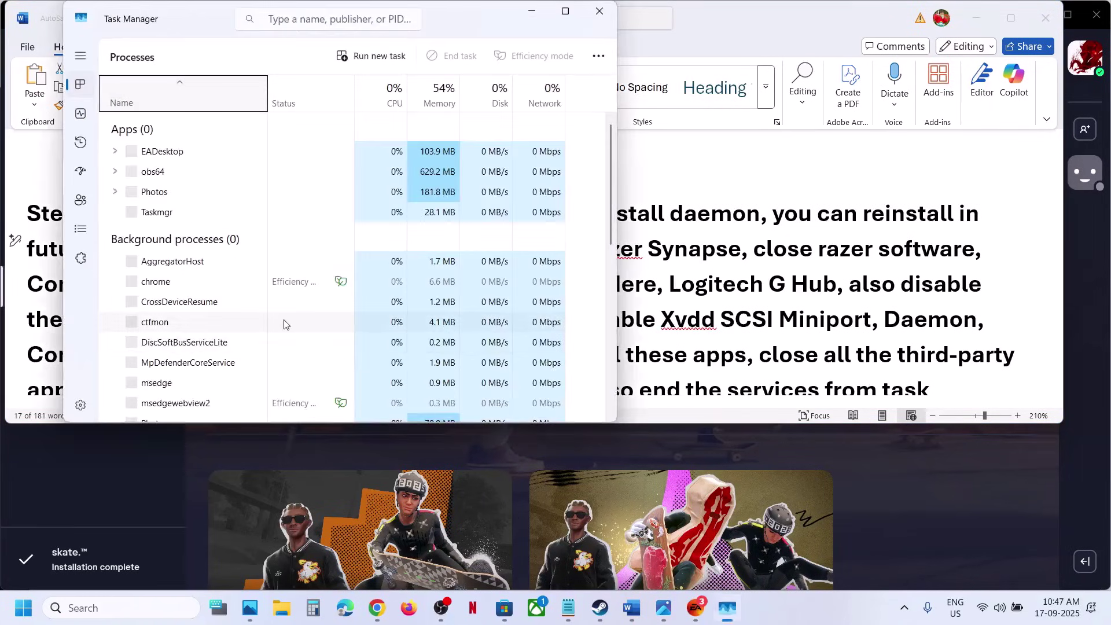
left_click(237, 343)
scroll(237, 344, "down", 5)
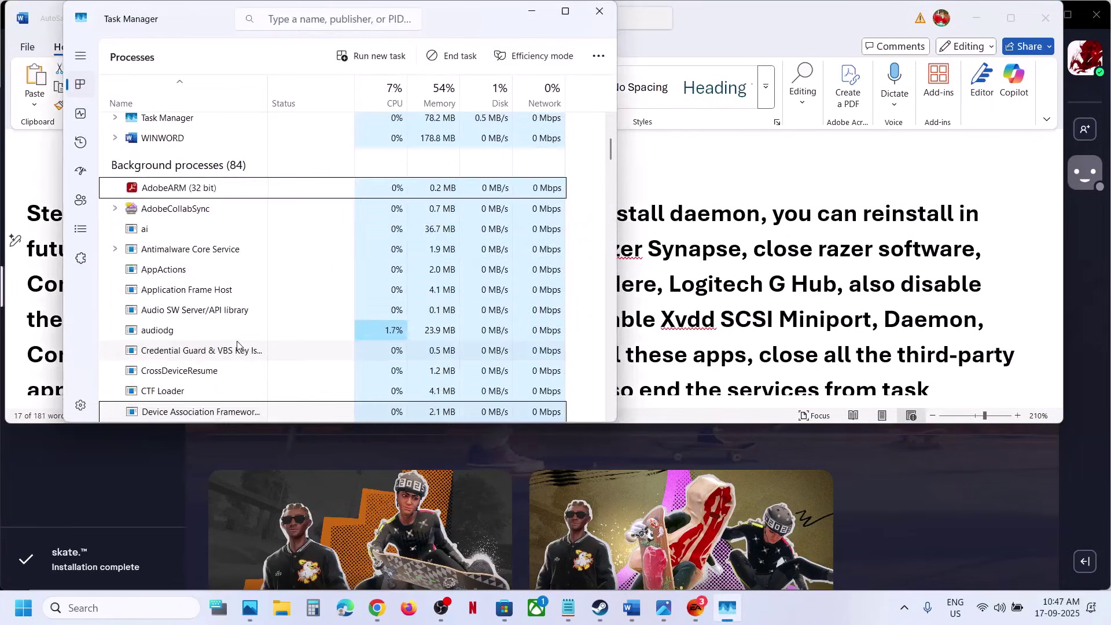
scroll(237, 344, "down", 3)
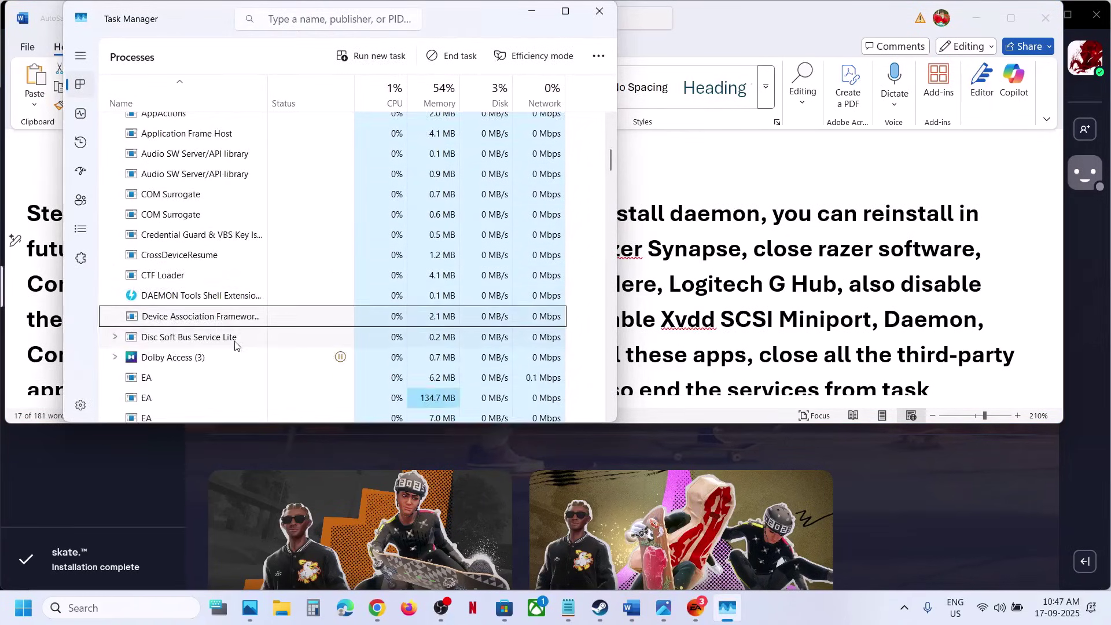
right_click(189, 302)
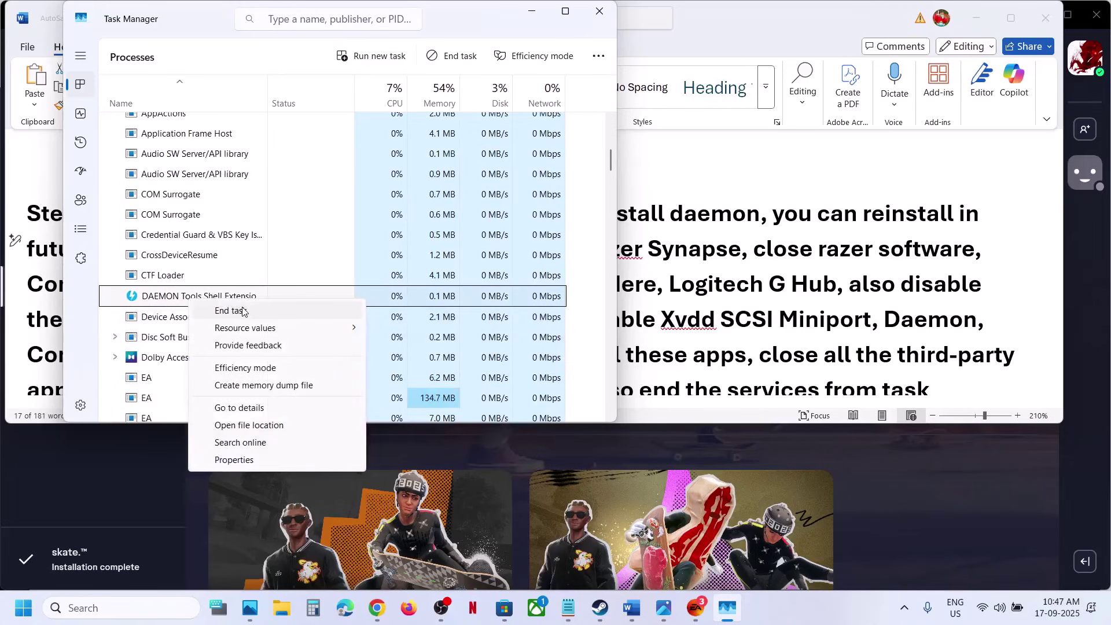
left_click(231, 311)
left_click(615, 13)
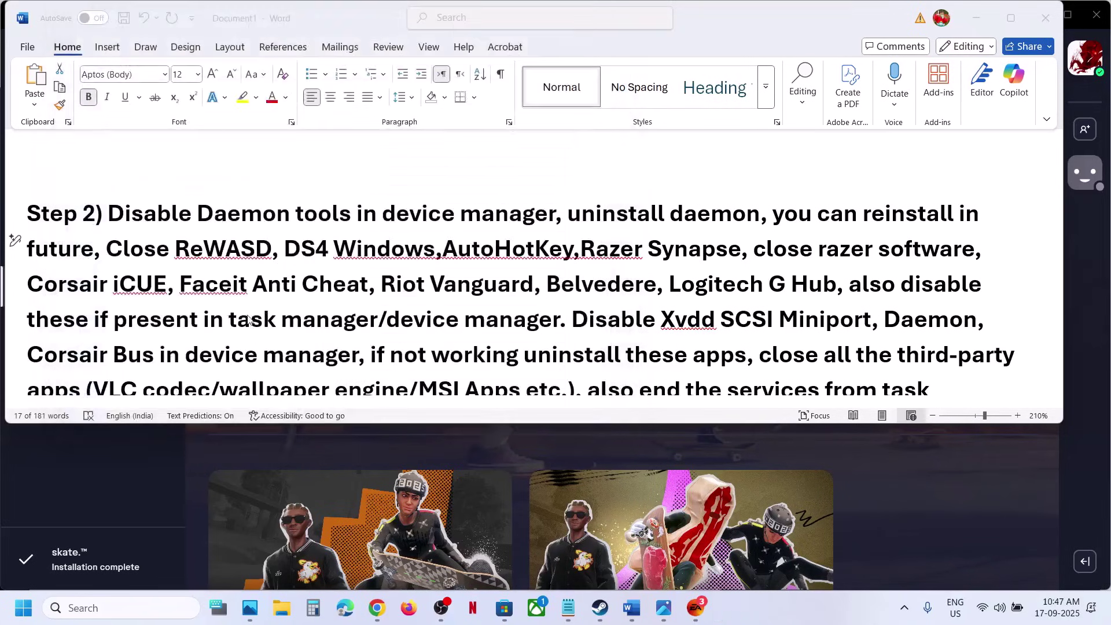
right_click(22, 607)
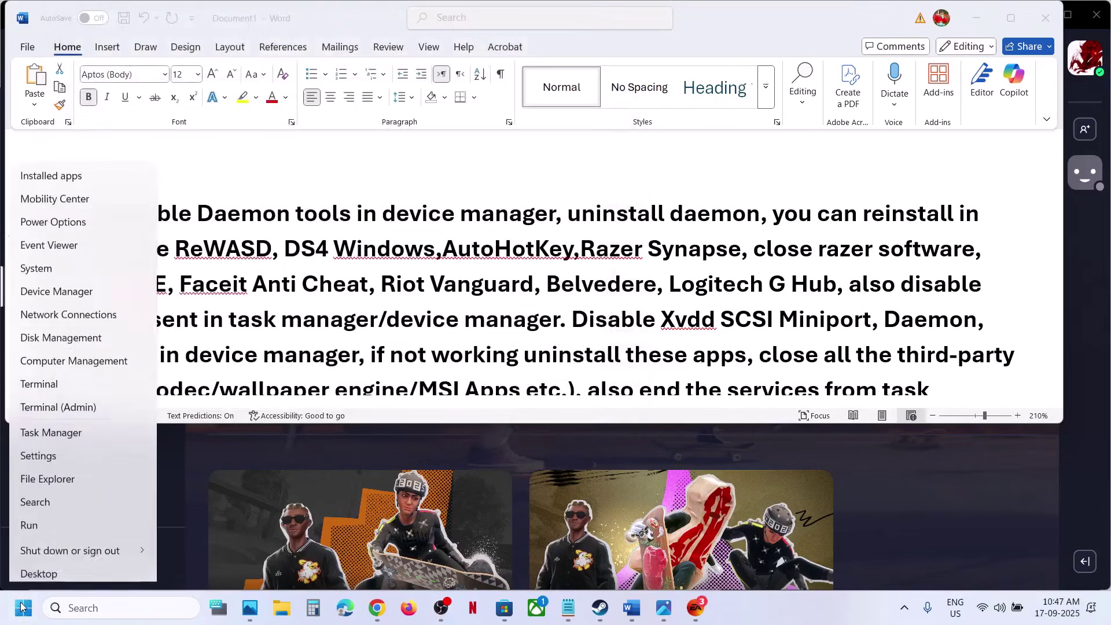
left_click(56, 291)
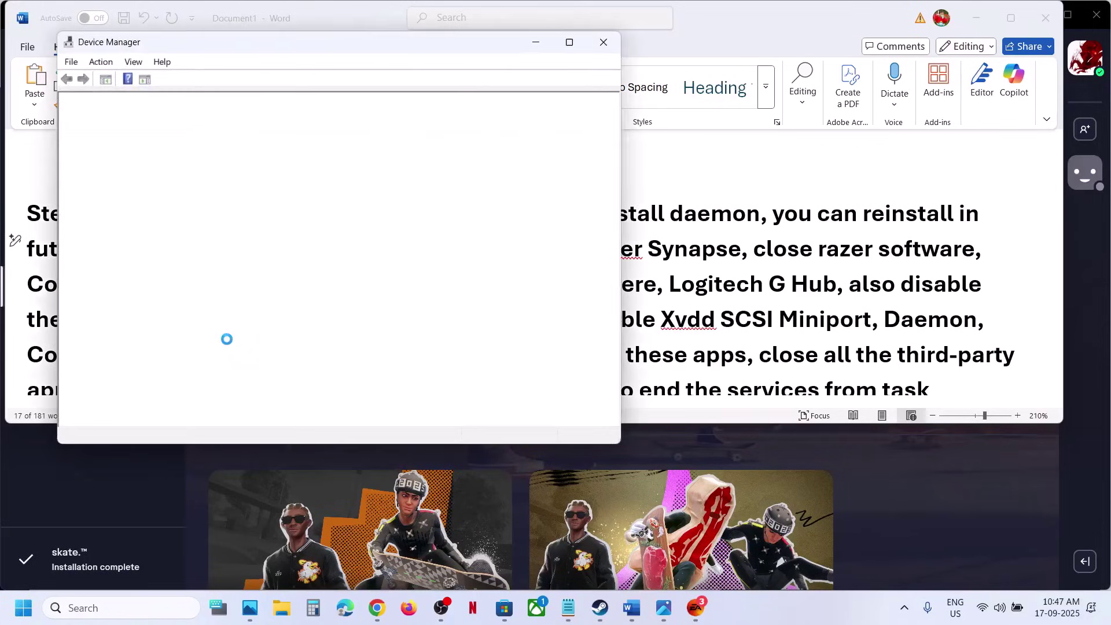
scroll(213, 359, "down", 4)
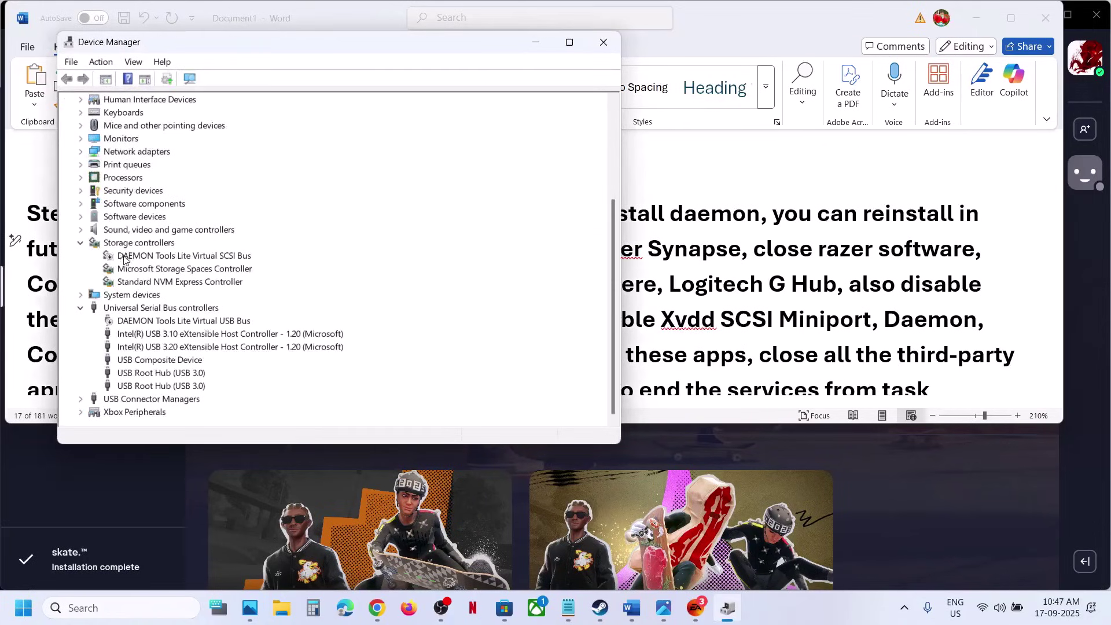
left_click(160, 258)
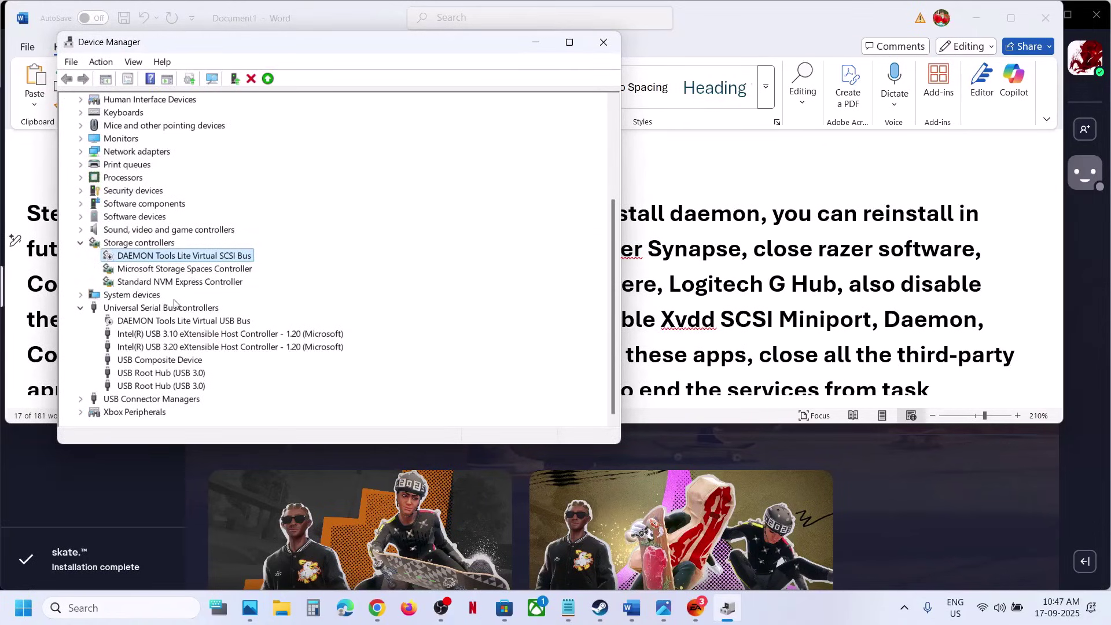
left_click(162, 322)
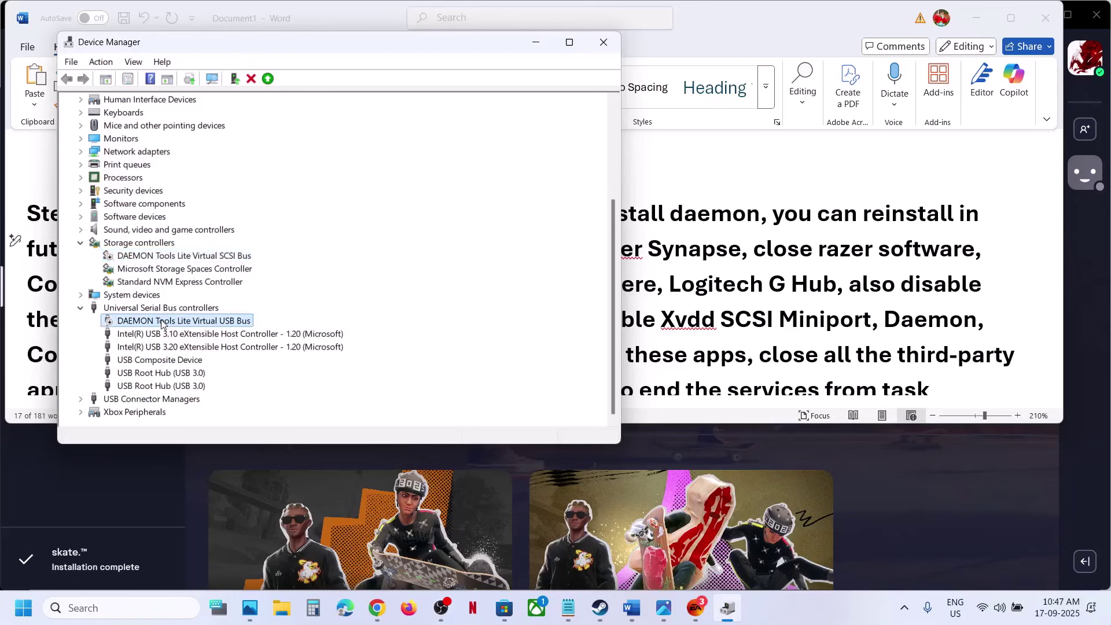
left_click(604, 42)
left_click(731, 210)
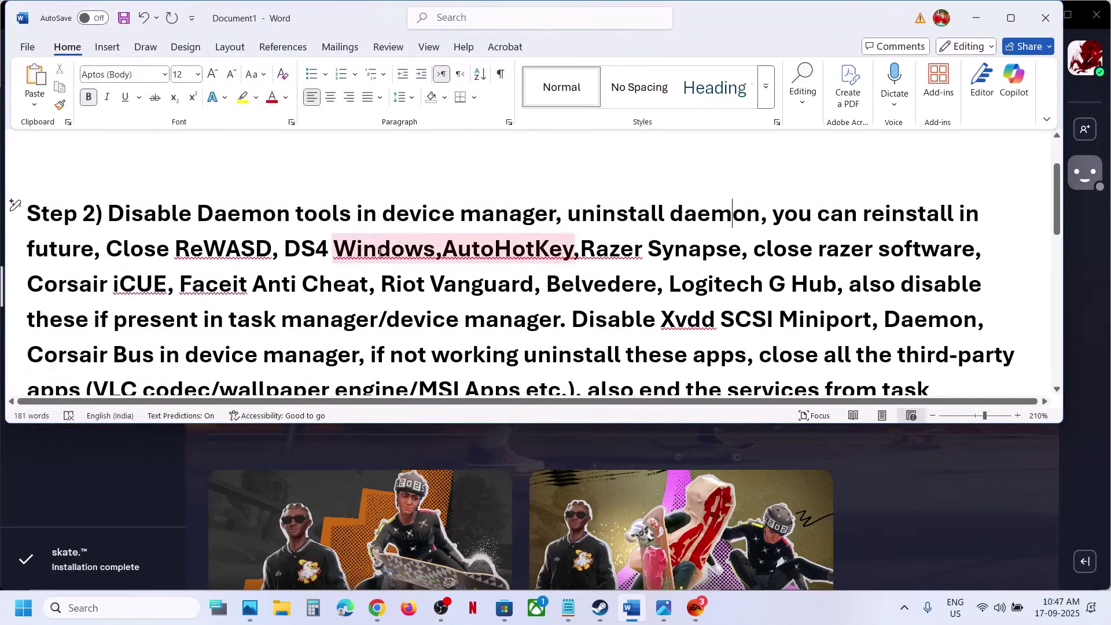
double_click(185, 250)
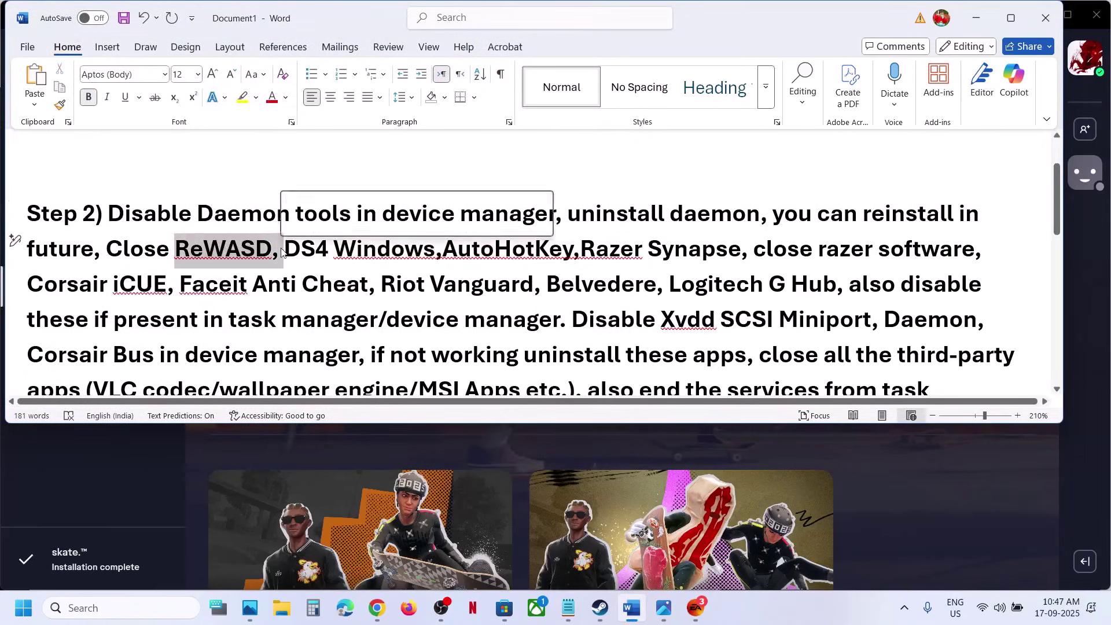
left_click_drag(285, 250, 975, 253)
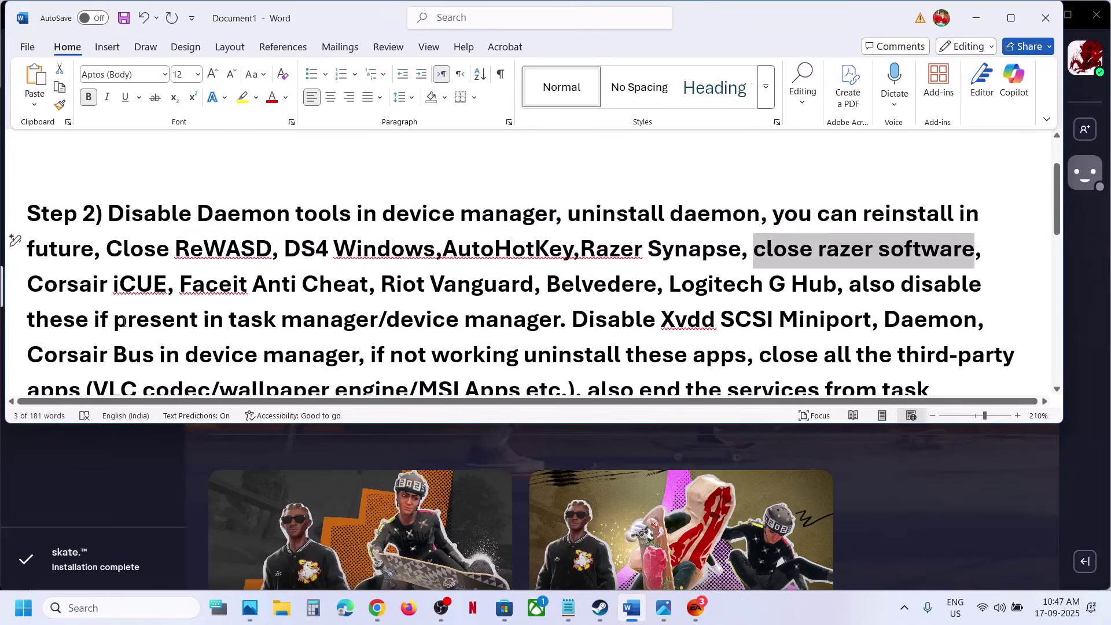
left_click_drag(92, 282, 472, 284)
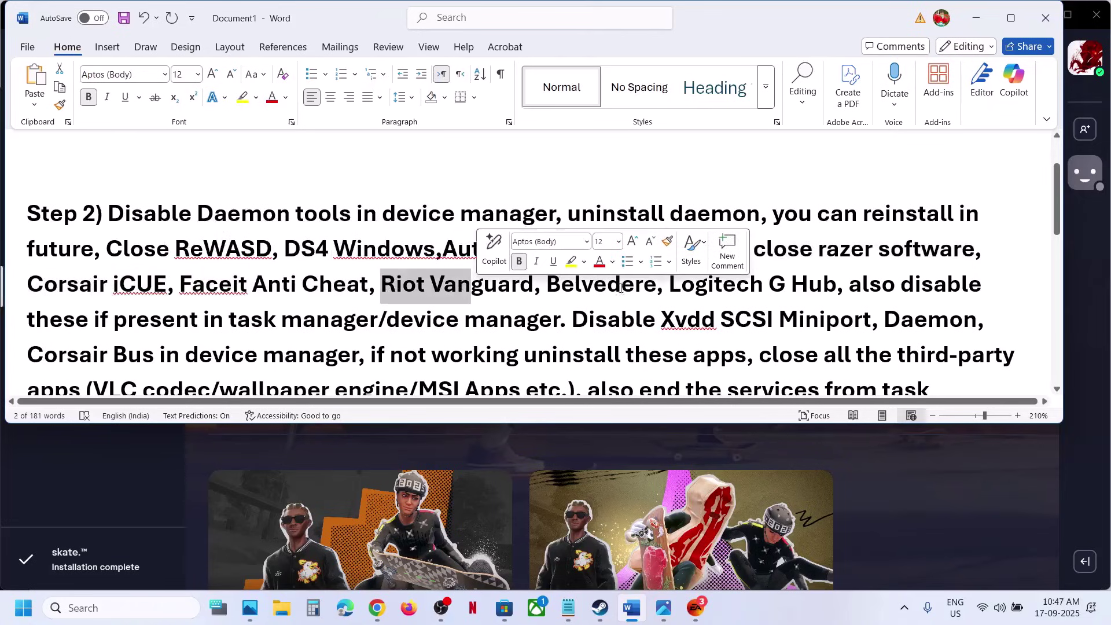
left_click_drag(664, 279, 404, 283)
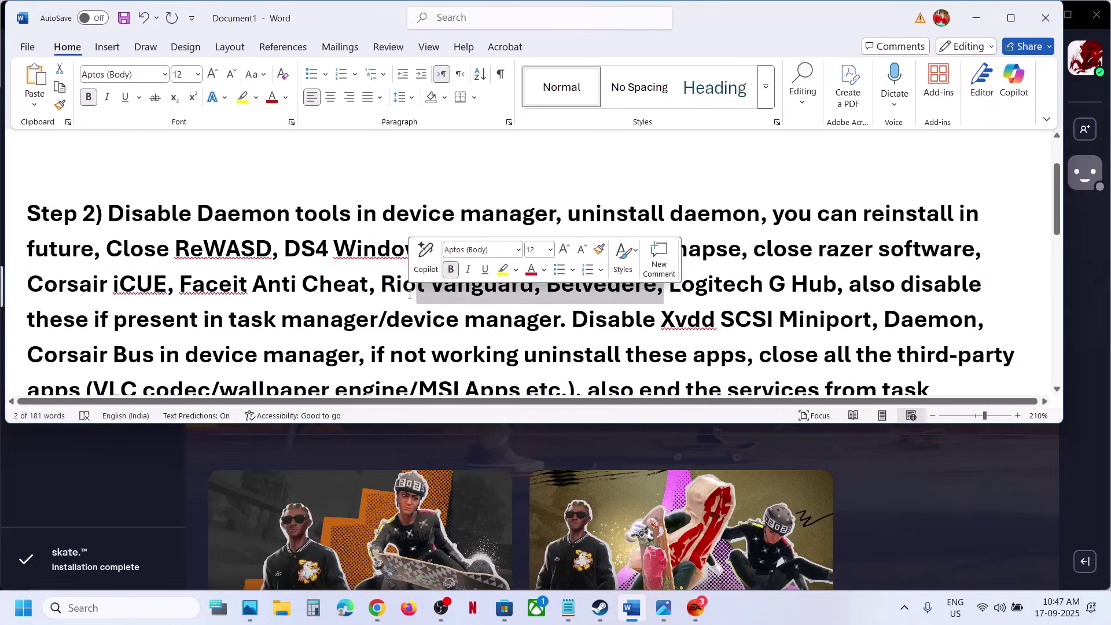
left_click(403, 284)
left_click_drag(238, 318, 541, 322)
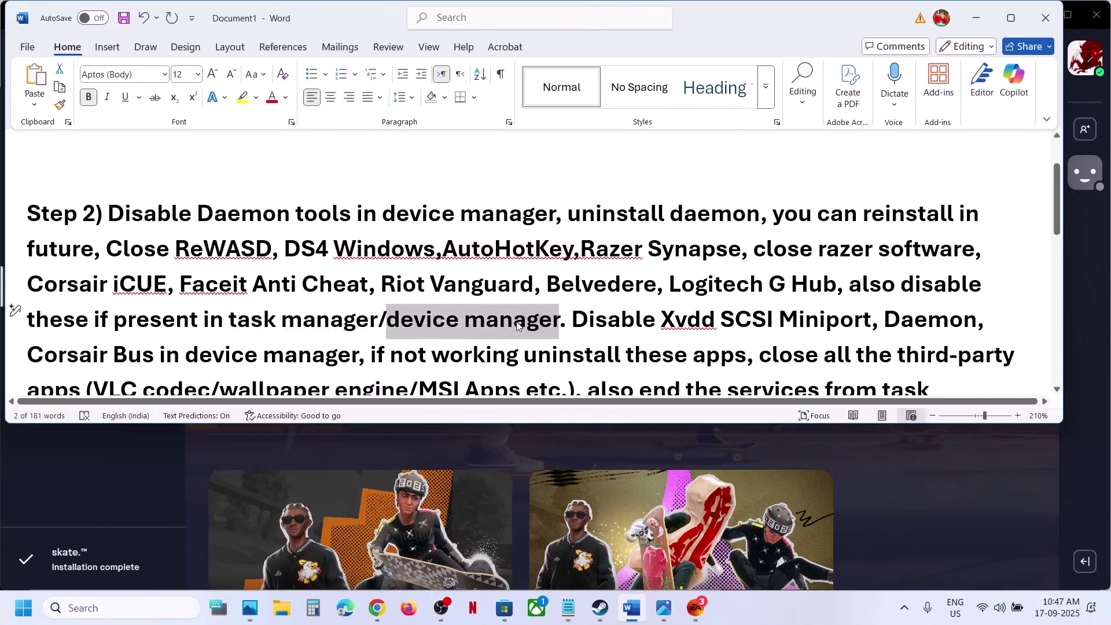
left_click(582, 324)
left_click_drag(661, 322, 872, 322)
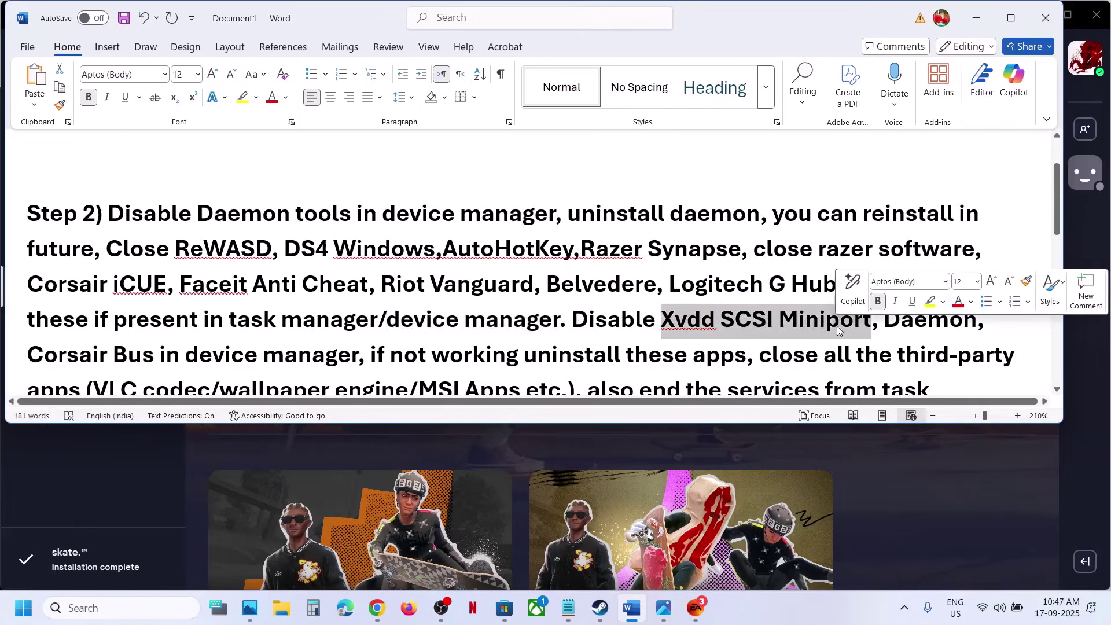
scroll(701, 327, "down", 1)
scroll(701, 328, "down", 2)
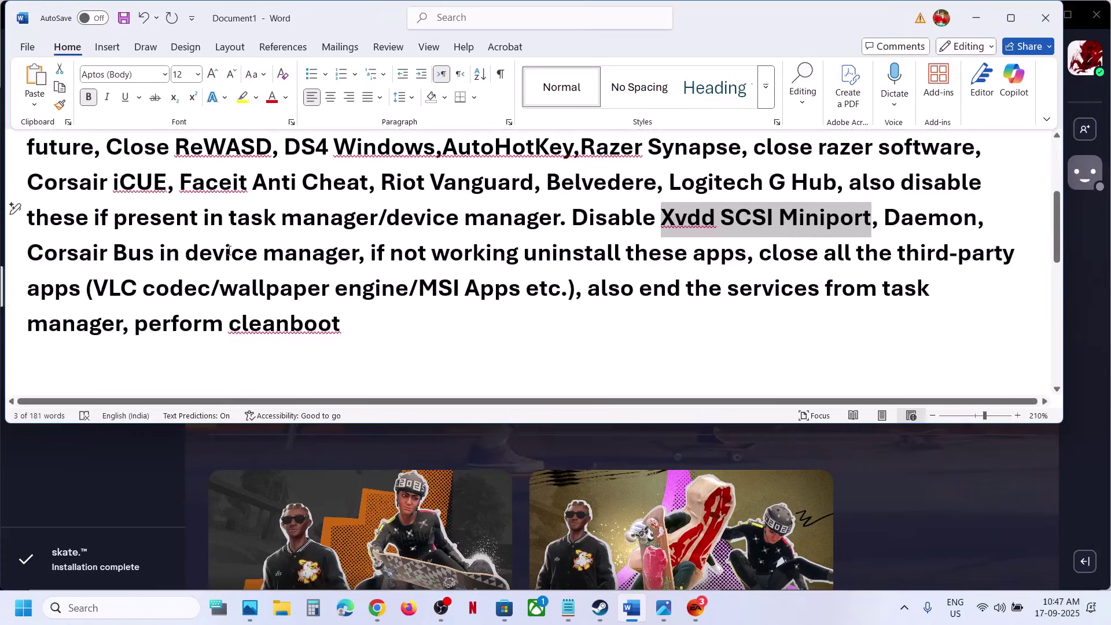
left_click_drag(193, 261, 686, 255)
left_click(649, 253)
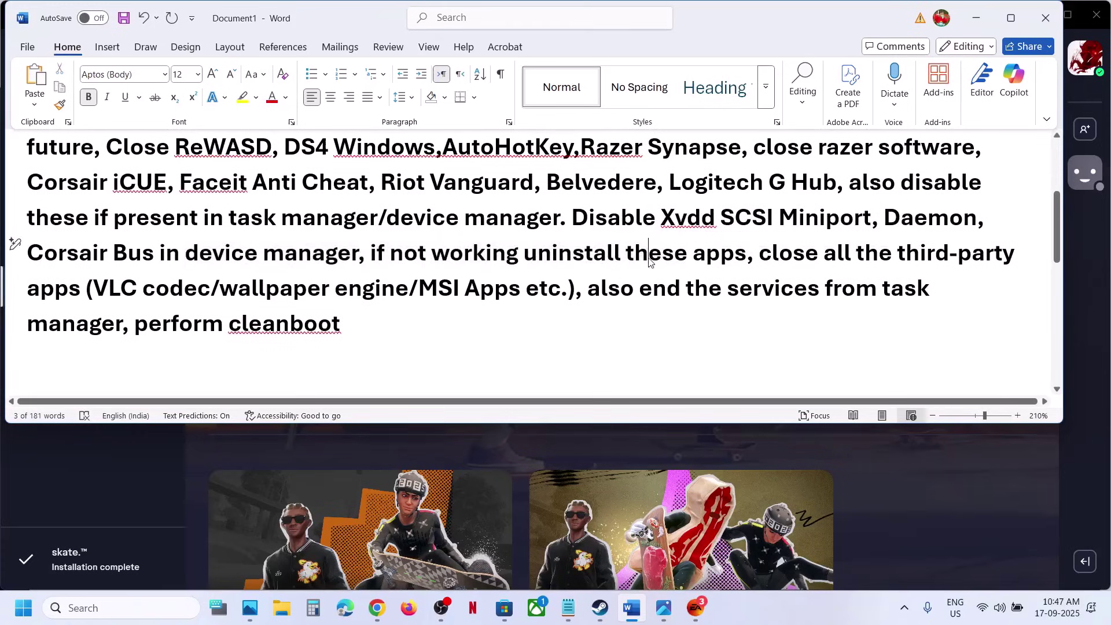
left_click_drag(529, 256, 897, 255)
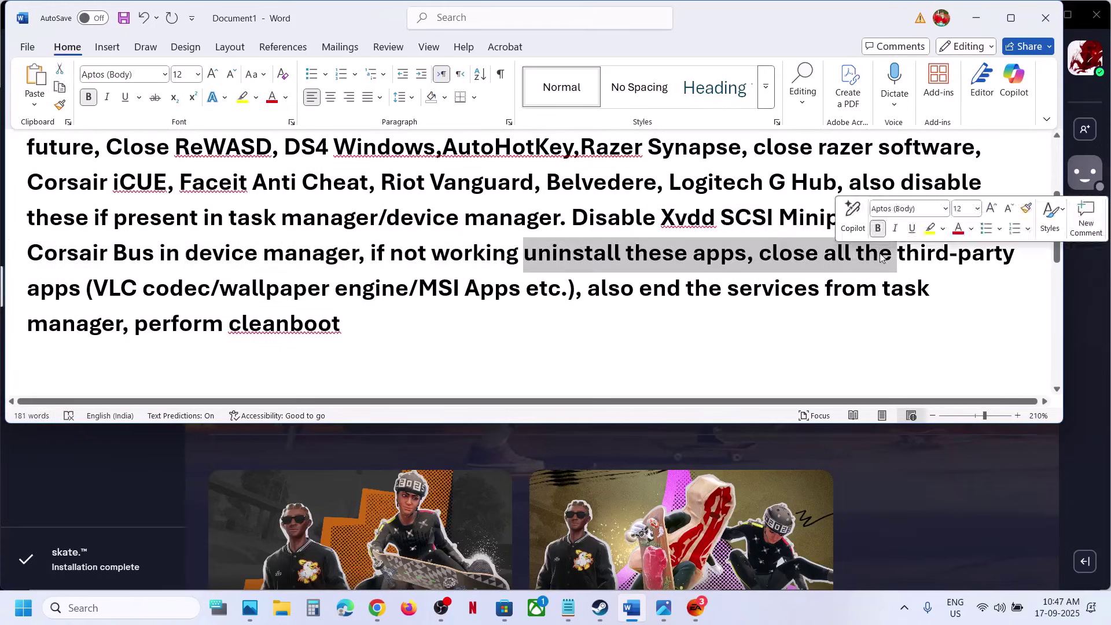
left_click(494, 292)
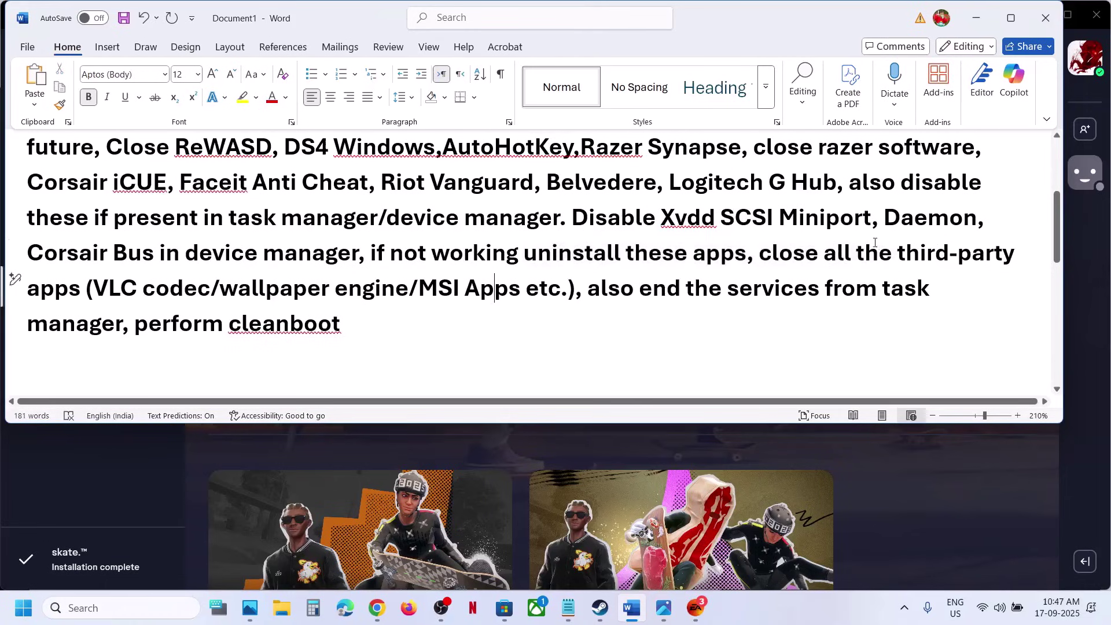
left_click_drag(852, 248, 572, 289)
left_click(573, 289)
left_click_drag(614, 290, 752, 292)
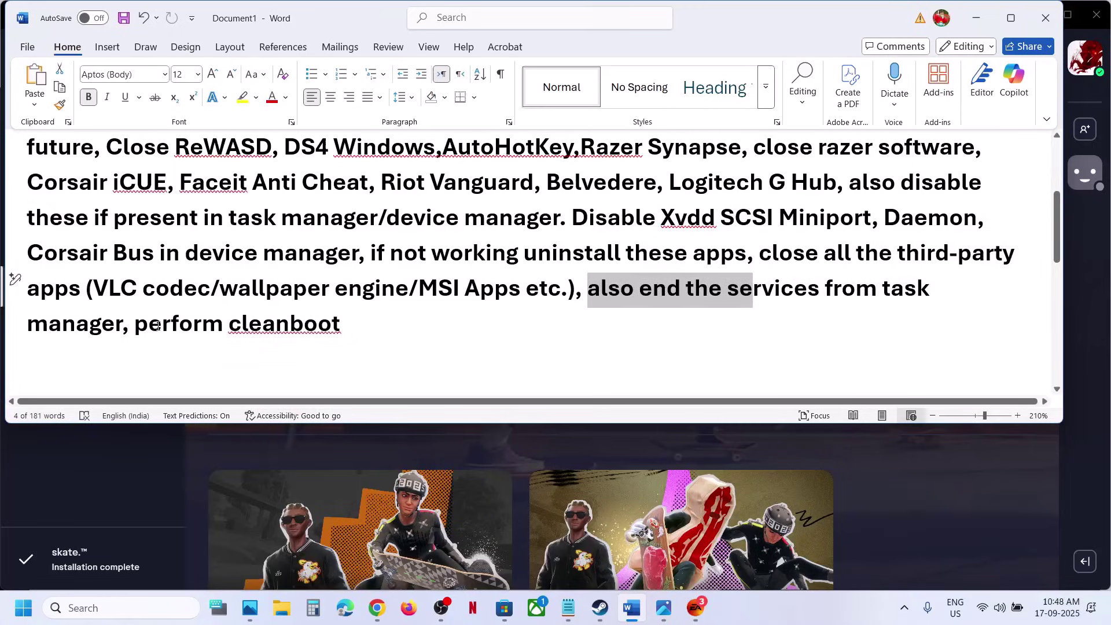
left_click_drag(137, 326, 339, 326)
Step: Search Windows for 'system' and open System Configuration
left_click(121, 604)
type("sstem")
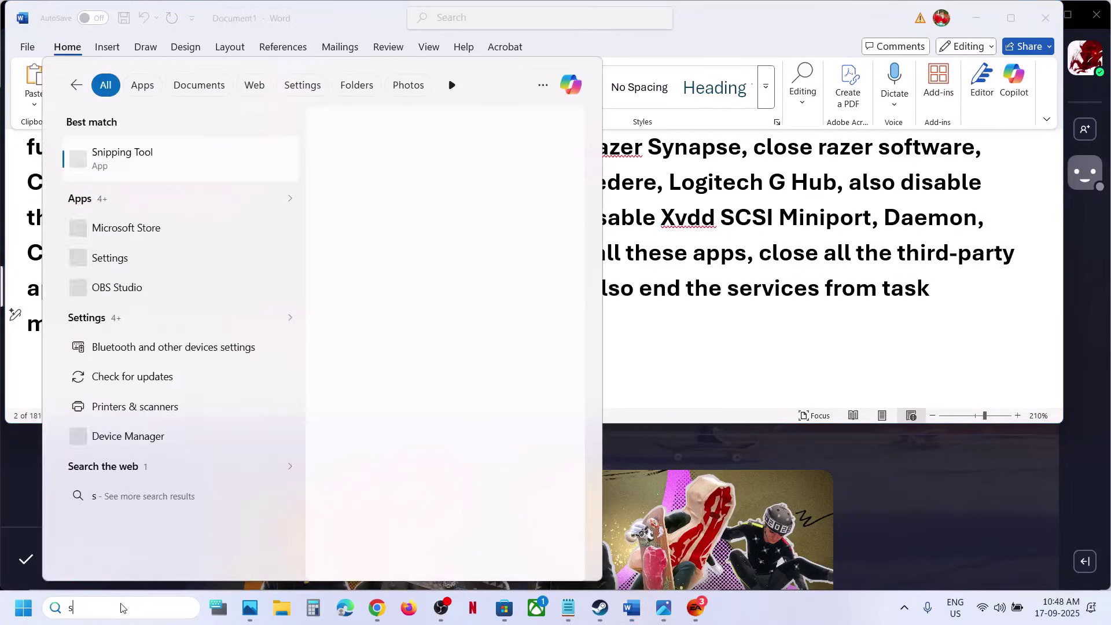
key("BackSpace")
key("BackSpace")
key("BackSpace")
key("BackSpace")
key("BackSpace")
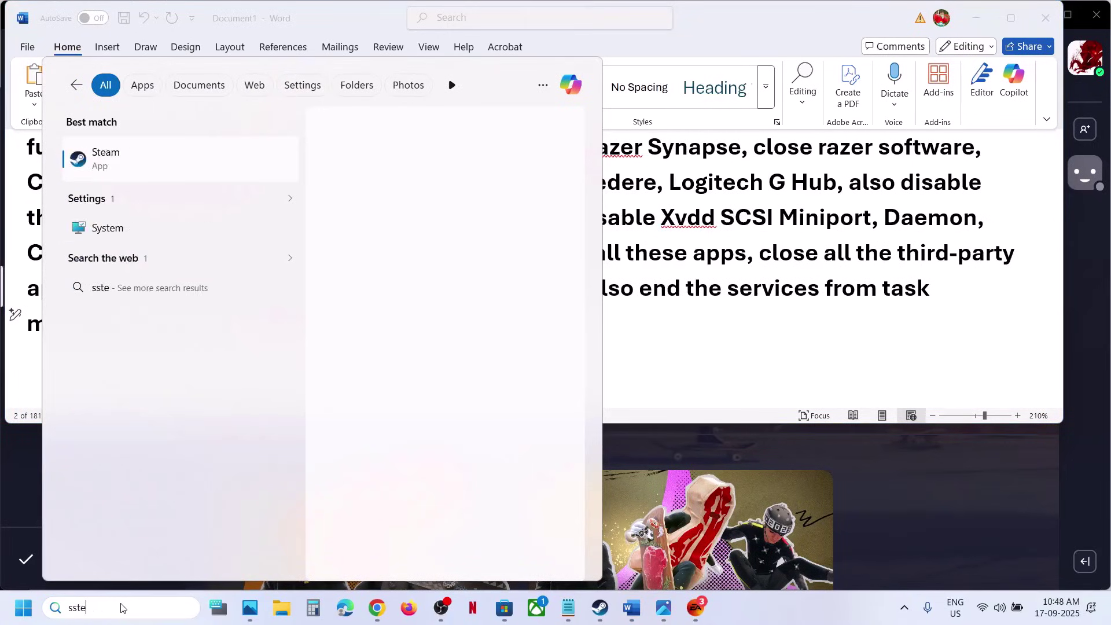
type("syst")
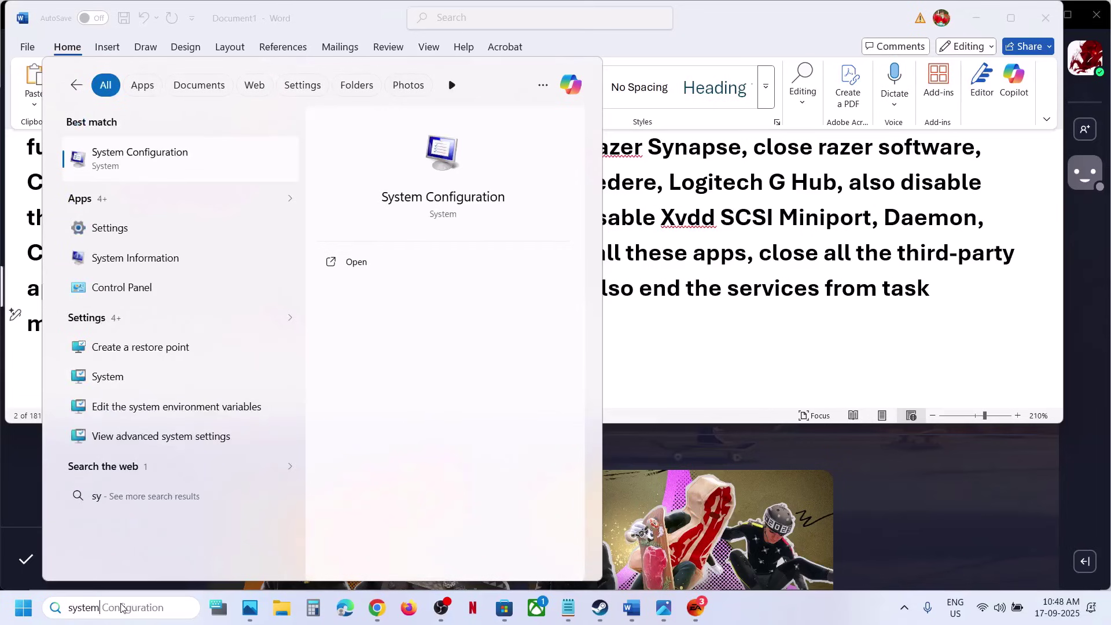
type("em")
left_click(131, 153)
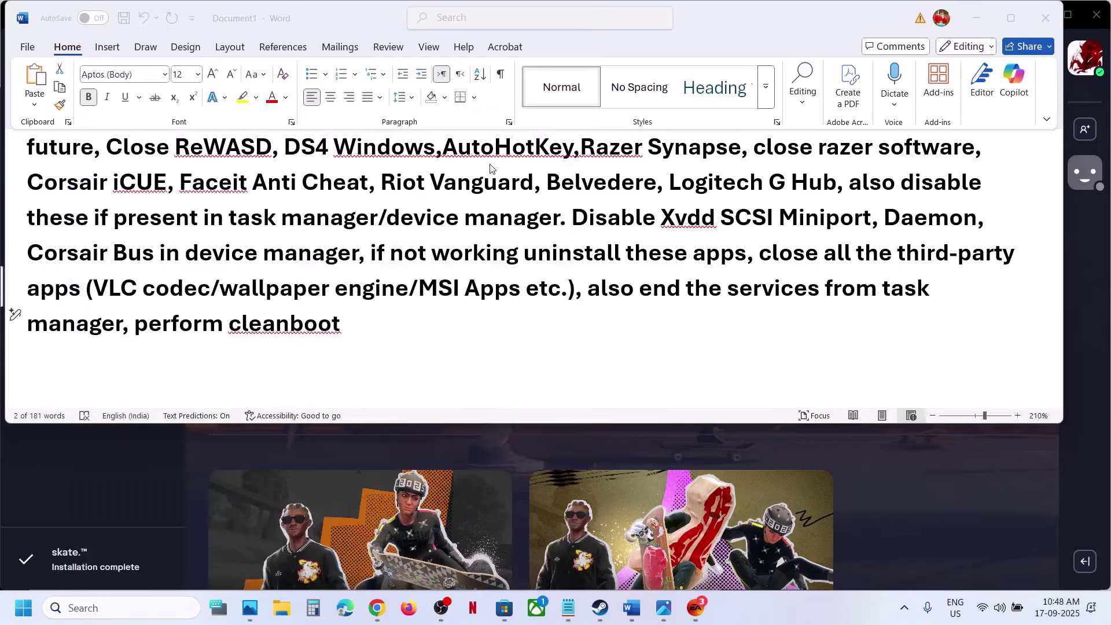
Step: Hide all Microsoft services, disable the rest, apply, and decline the restart
left_click(448, 192)
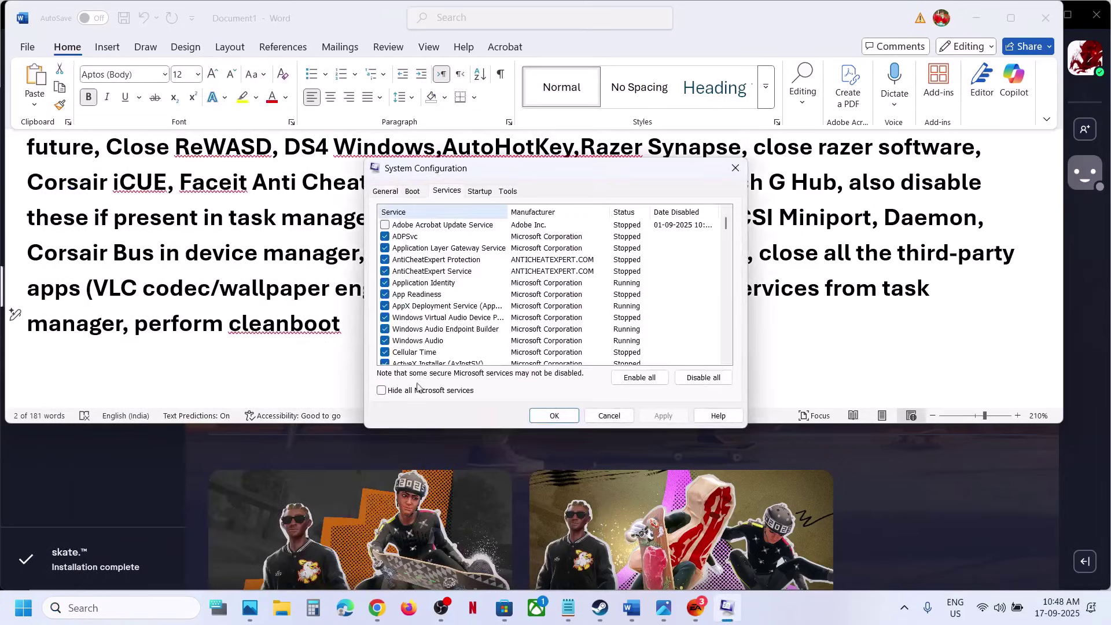
left_click(382, 391)
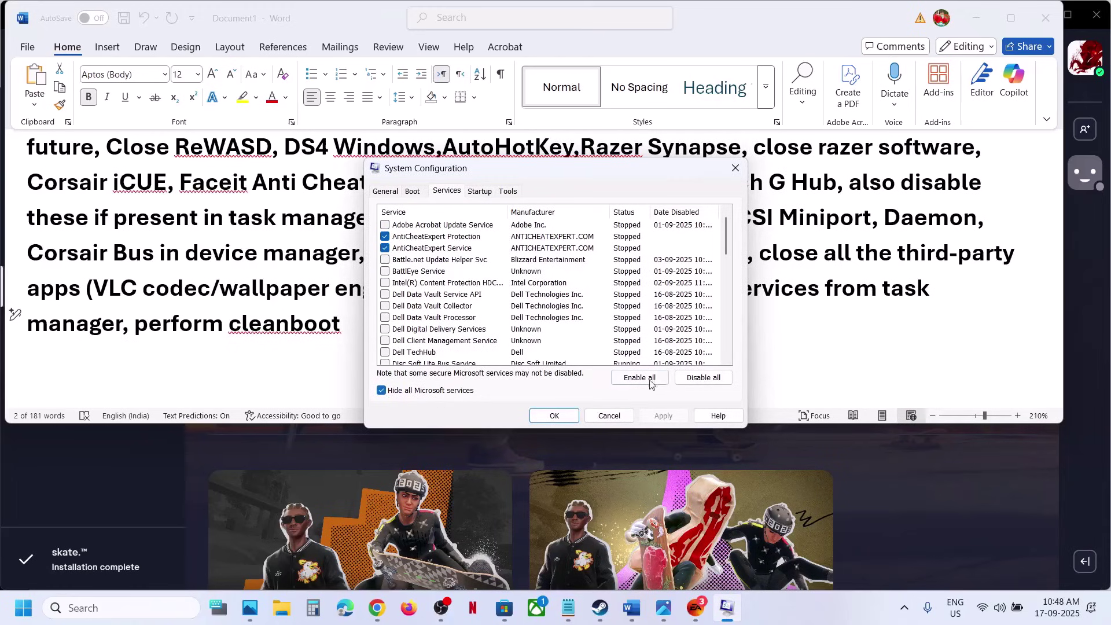
left_click(684, 382)
left_click(663, 415)
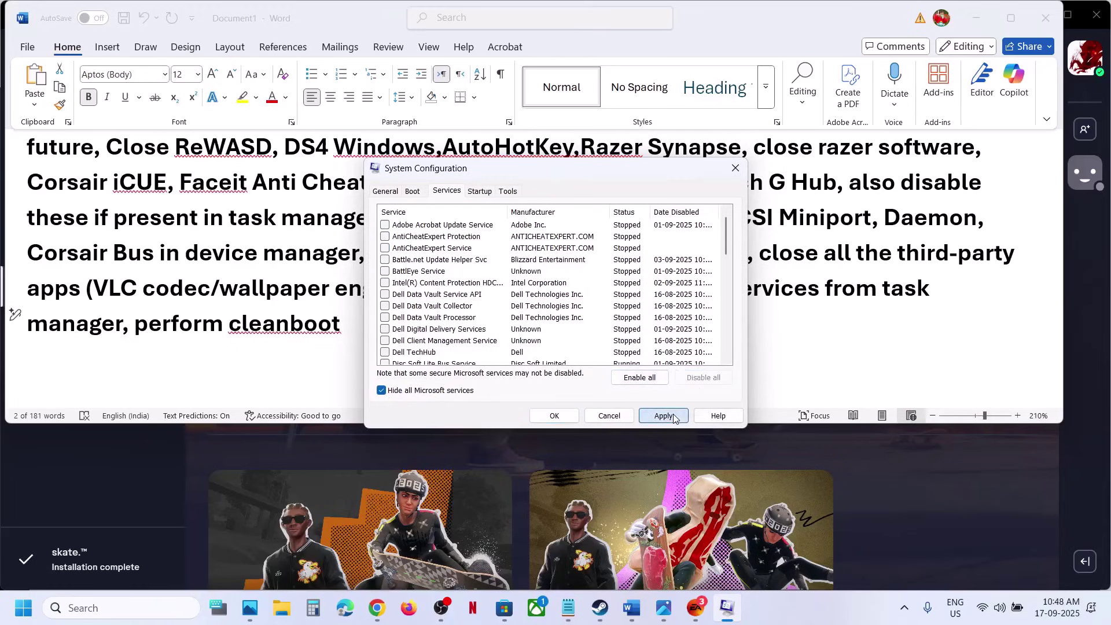
left_click(556, 416)
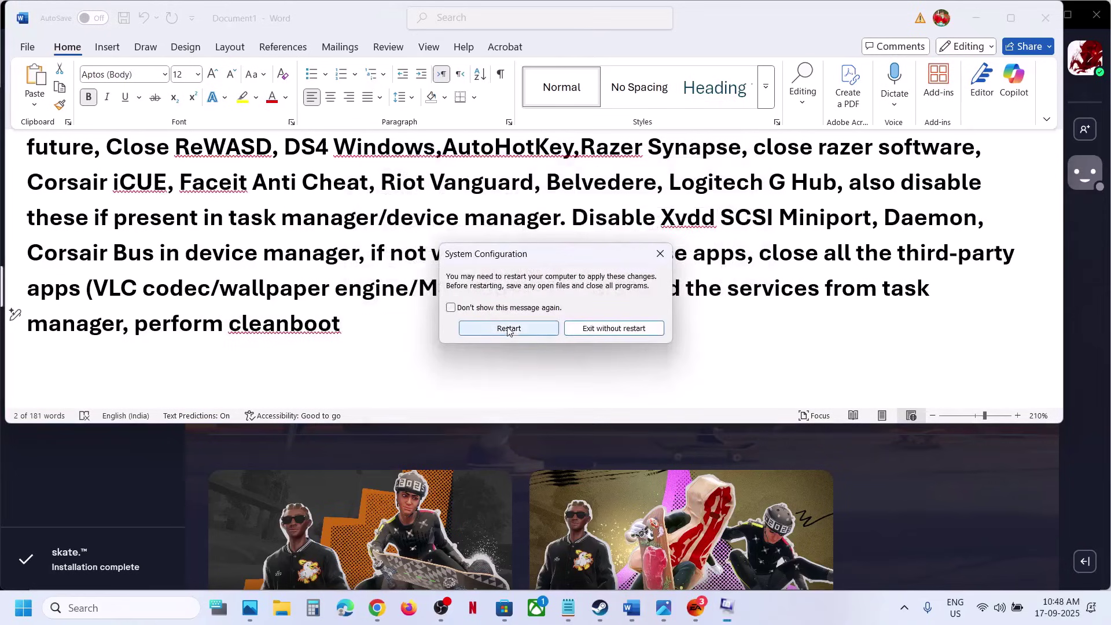
left_click(664, 249)
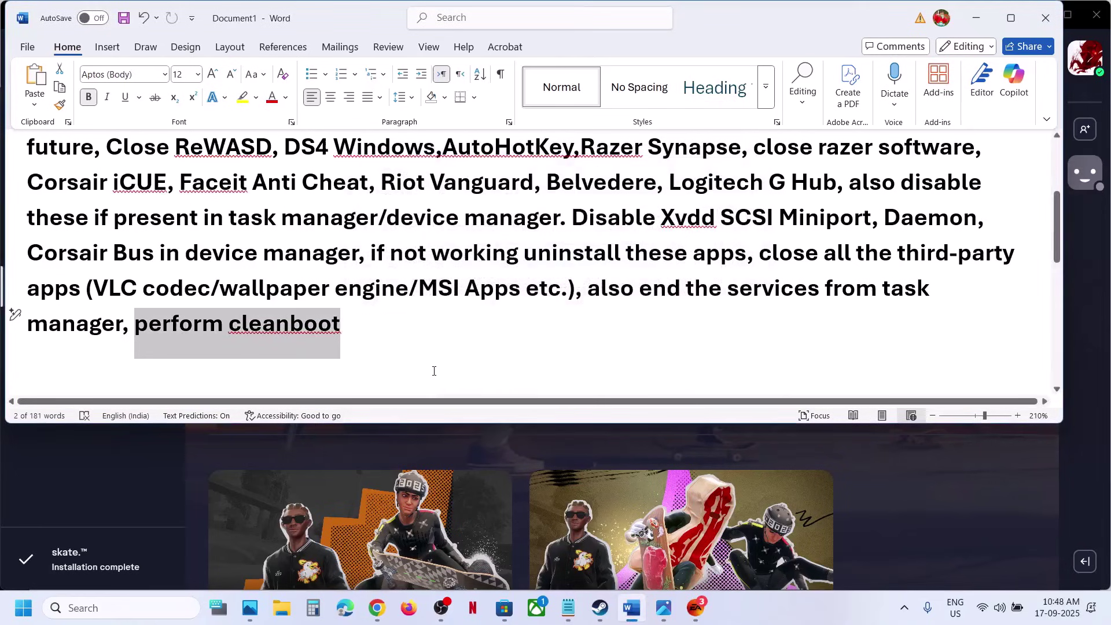
Step: Review Step 7: zapret, Punkbuster, goodbyedpi, Droptop via Rainmeter, and third-party mouse/keyboard software
scroll(434, 371, "down", 4)
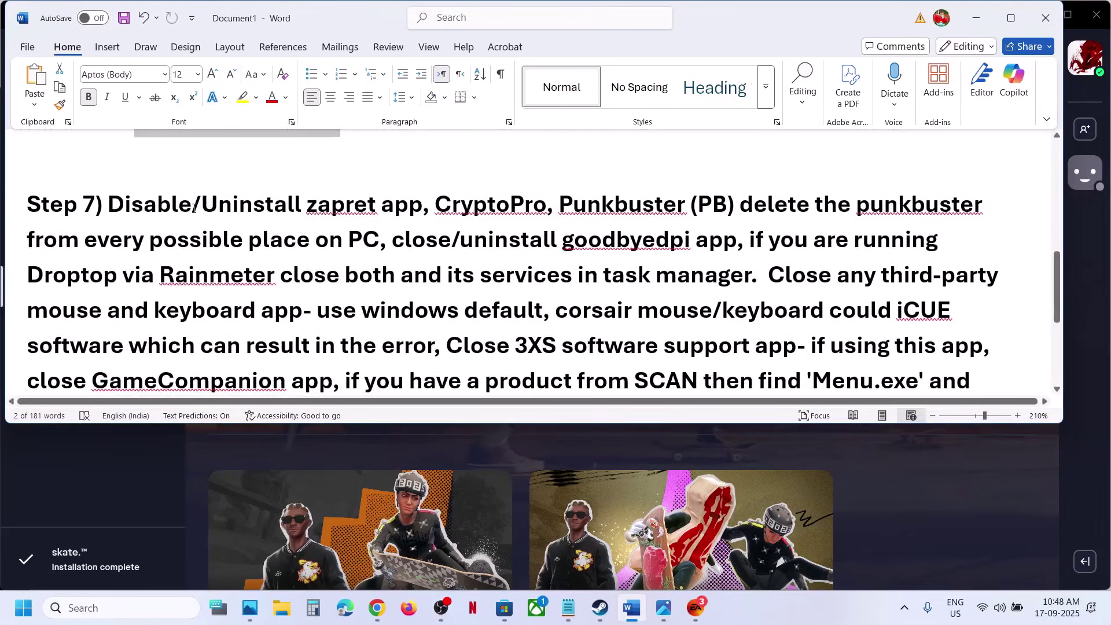
left_click_drag(143, 213, 404, 207)
left_click(375, 215)
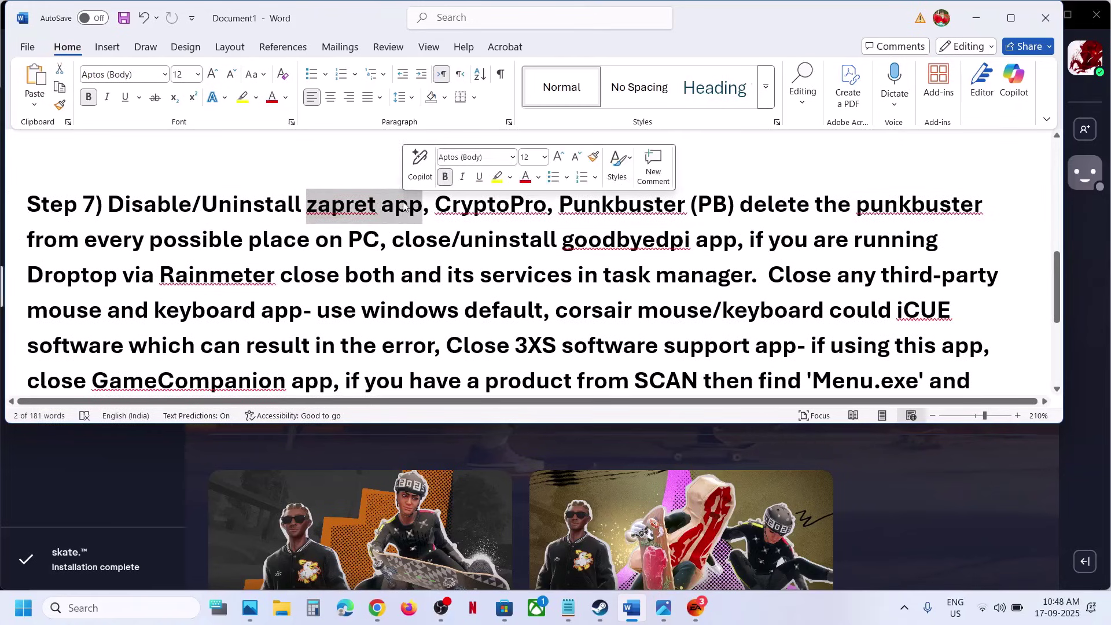
left_click(445, 202)
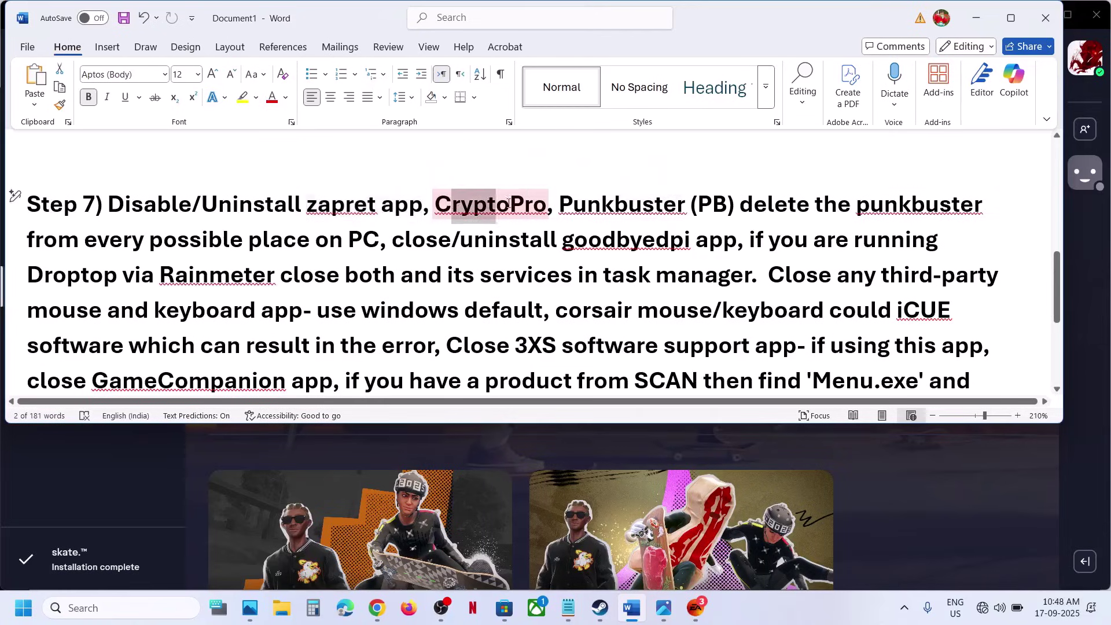
left_click_drag(573, 204, 432, 248)
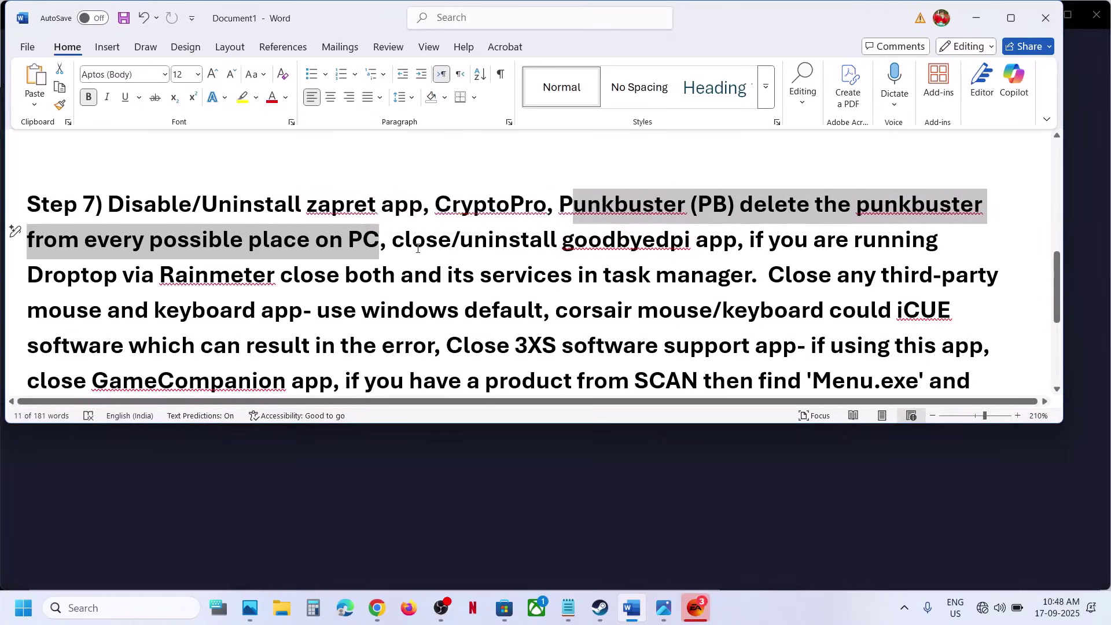
left_click_drag(397, 243, 652, 243)
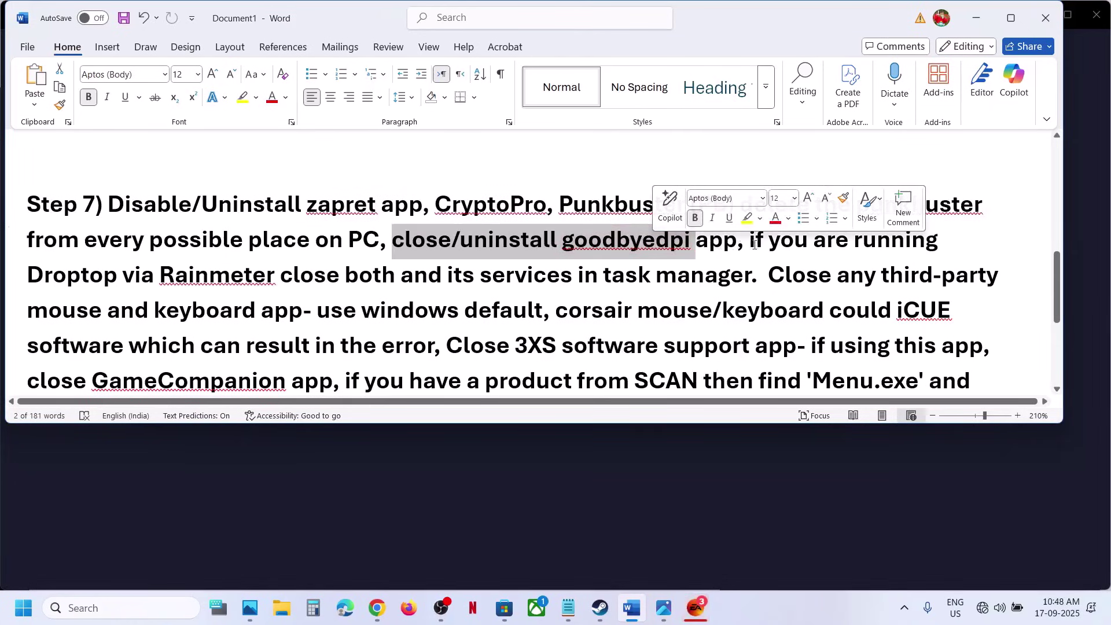
left_click_drag(752, 241, 362, 277)
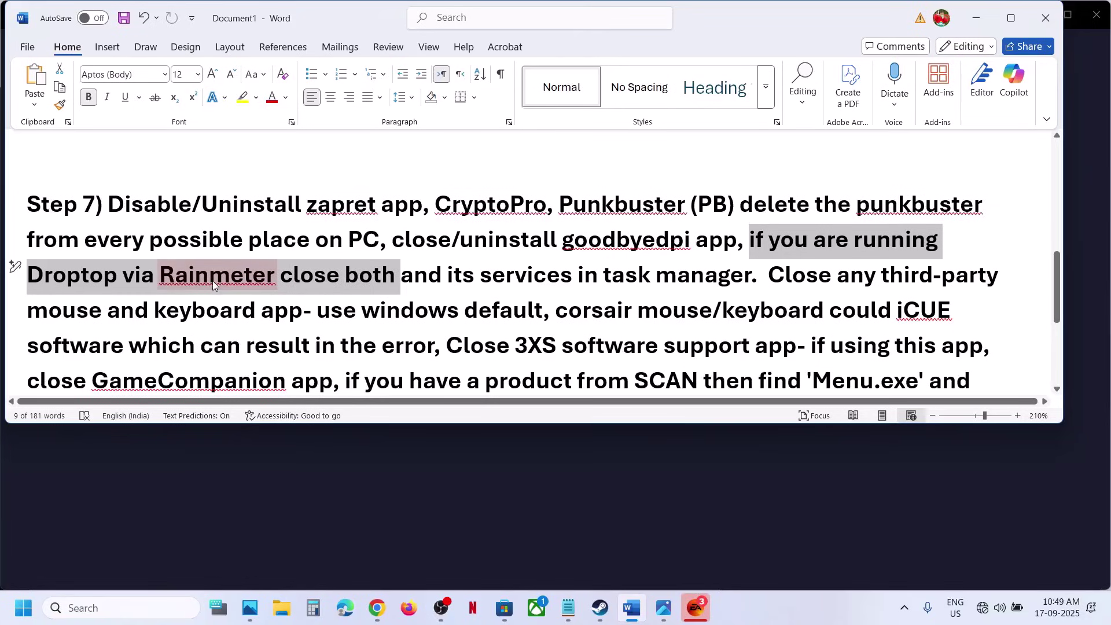
left_click_drag(617, 276, 705, 277)
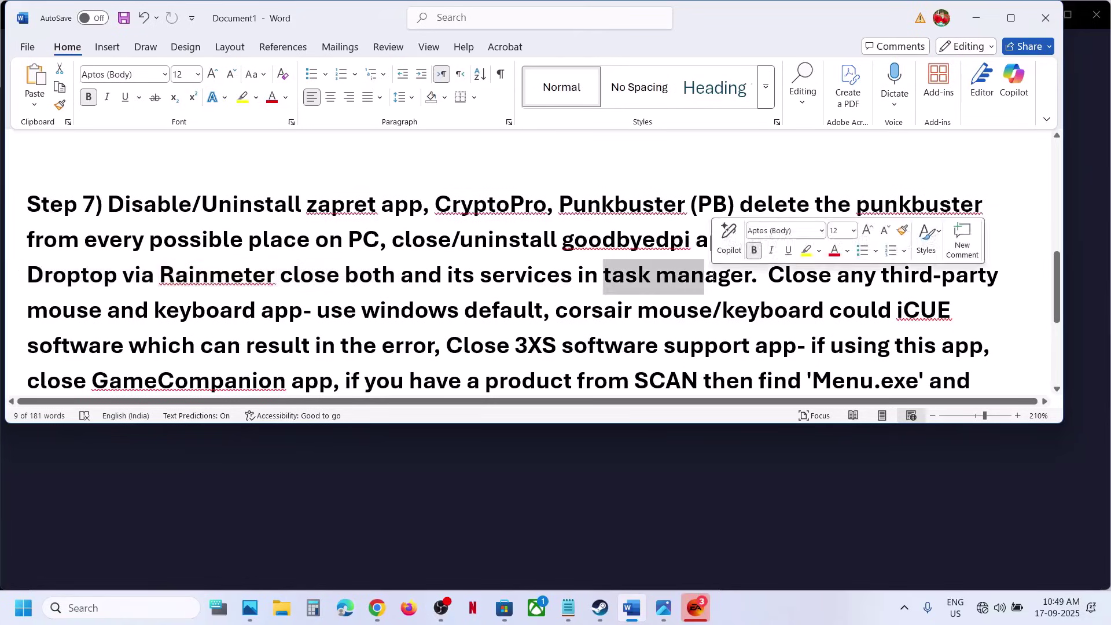
left_click_drag(834, 275, 296, 308)
scroll(296, 307, "down", 1)
scroll(336, 295, "down", 1)
Step: In Step 7, highlight the Corsair iCUE, 3XS support app and GameCompanion conflict notes
scroll(373, 285, "up", 1)
left_click_drag(565, 243, 956, 242)
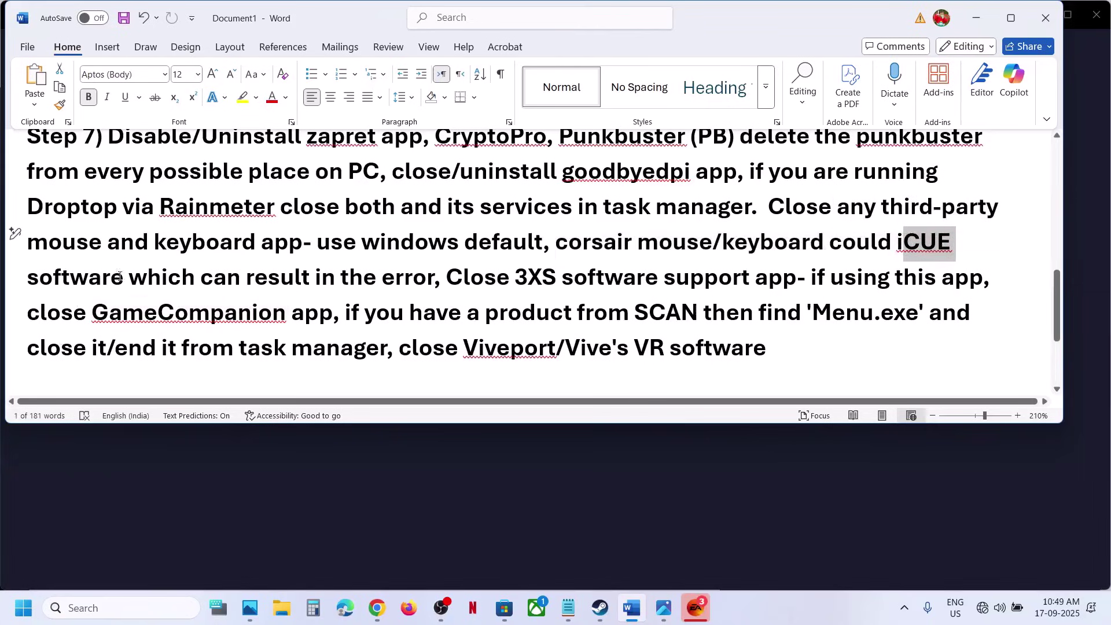
left_click_drag(158, 264, 372, 292)
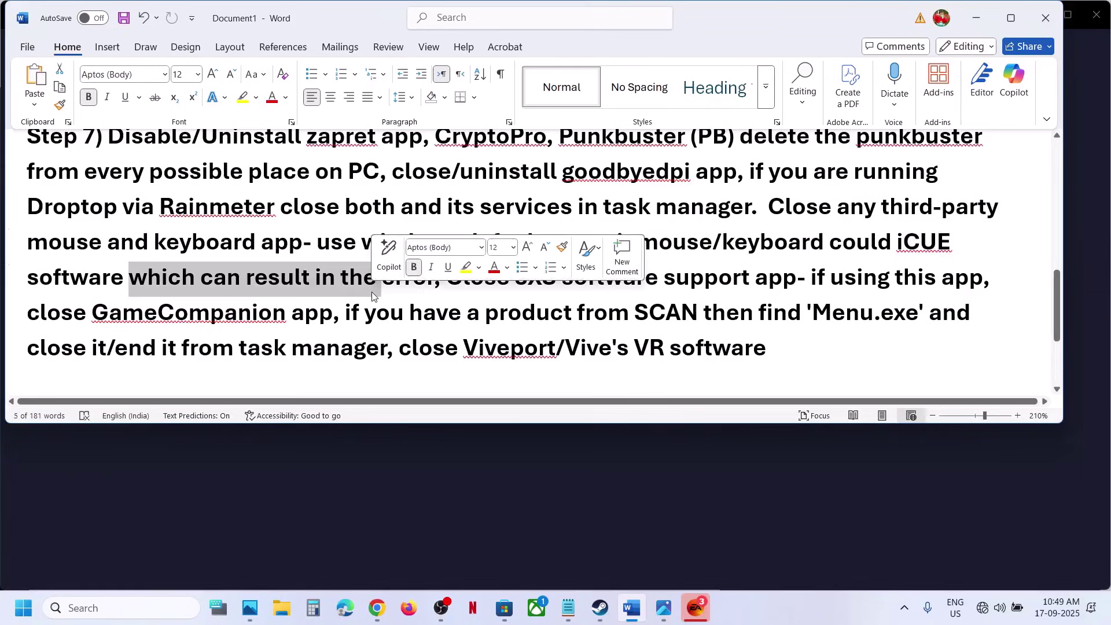
left_click(493, 300)
left_click_drag(473, 279, 797, 281)
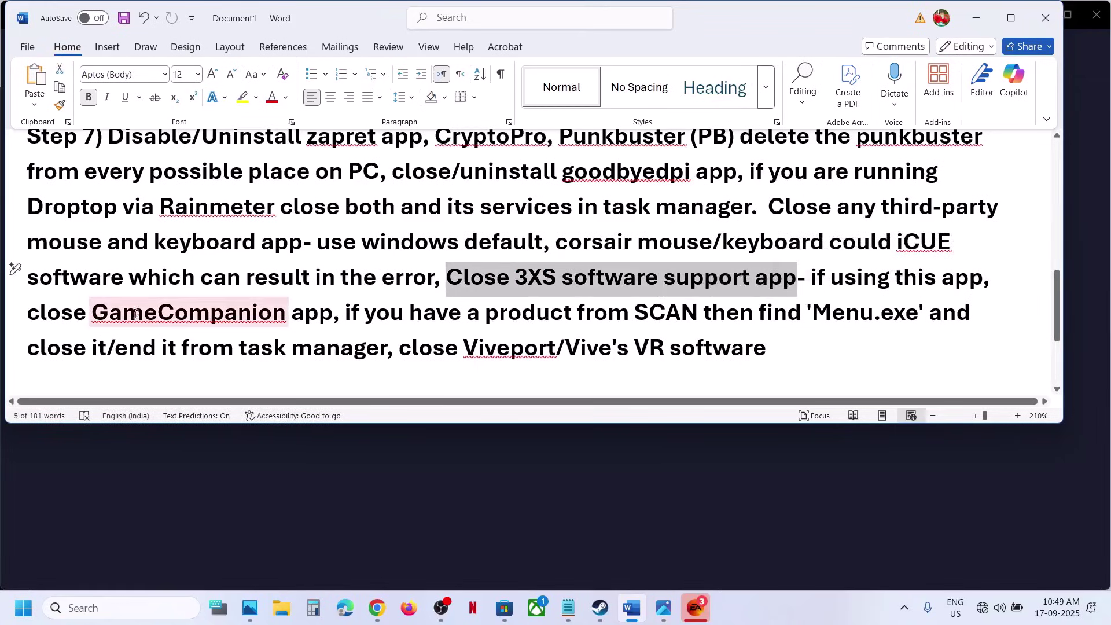
left_click_drag(122, 310, 306, 324)
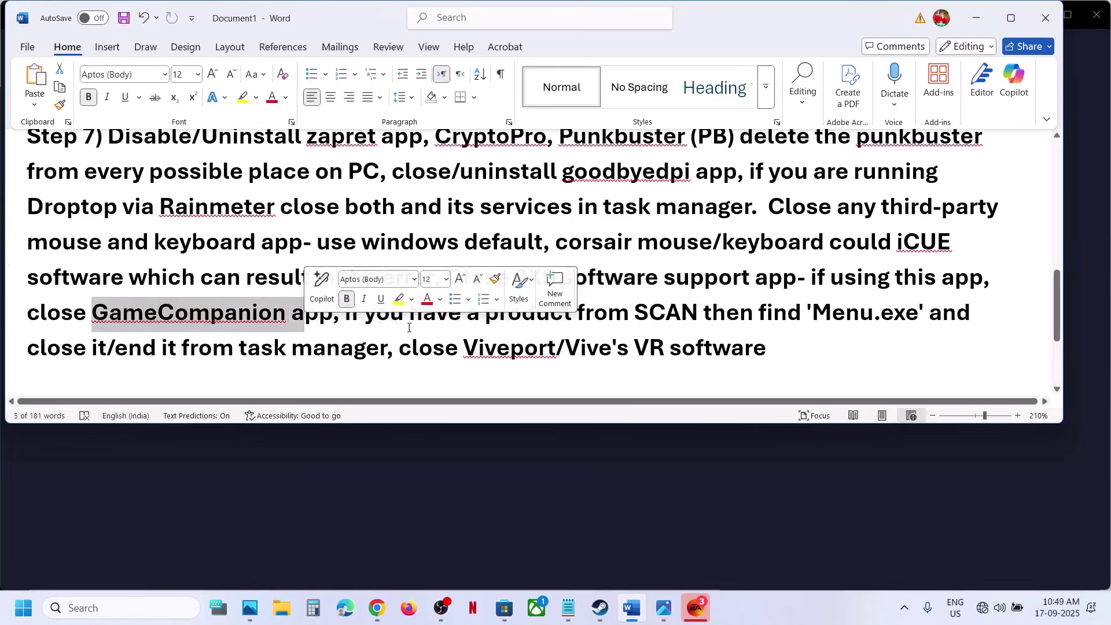
left_click(438, 324)
Step: Highlight the SCAN Menu.exe and Viveport notes, then view the saved skate anticheat error screenshot
left_click_drag(489, 320, 831, 320)
left_click(857, 320)
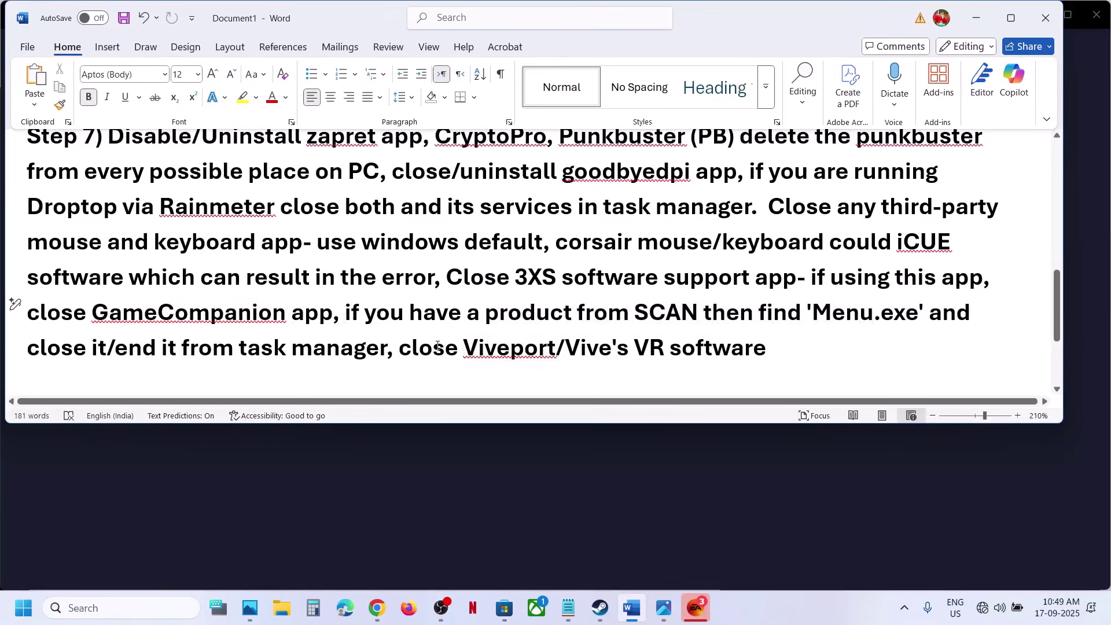
left_click_drag(442, 350, 728, 352)
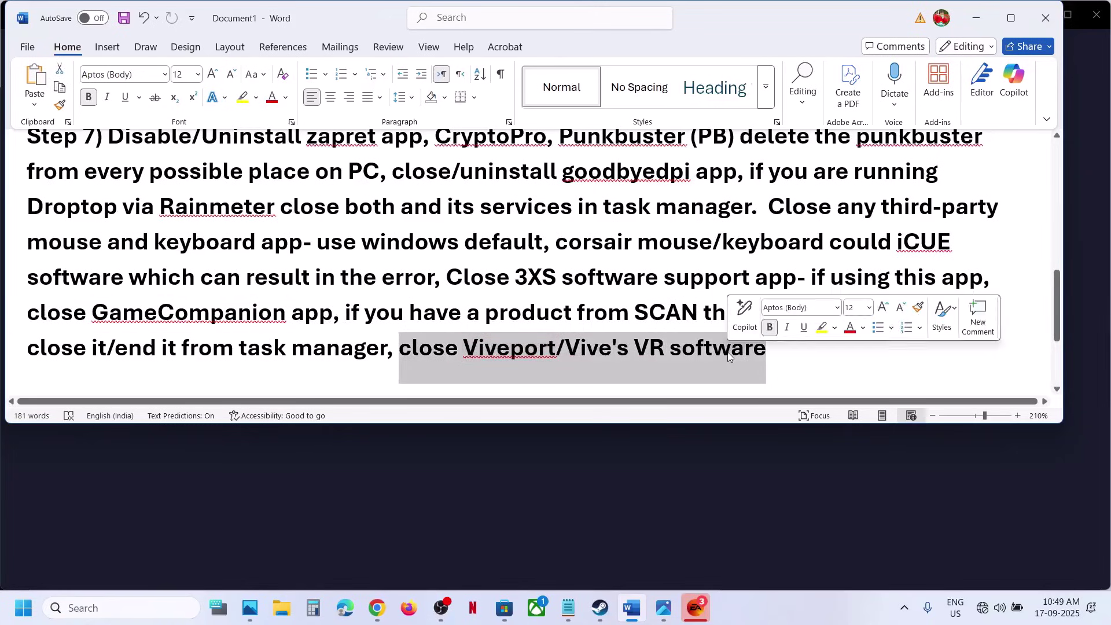
left_click(454, 293)
scroll(454, 292, "down", 3)
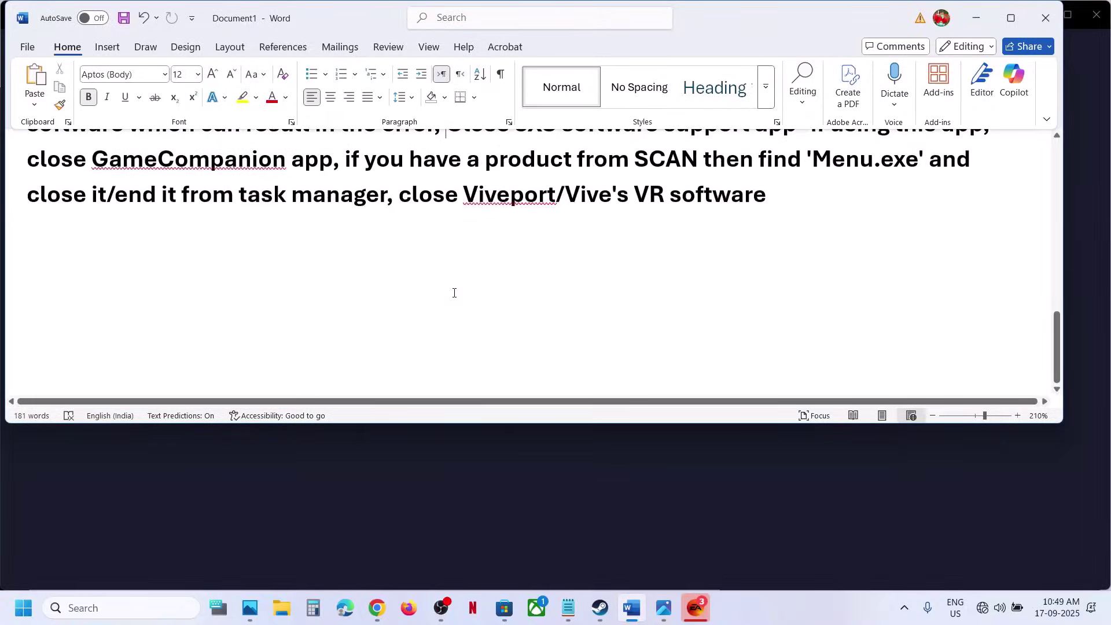
left_click(697, 607)
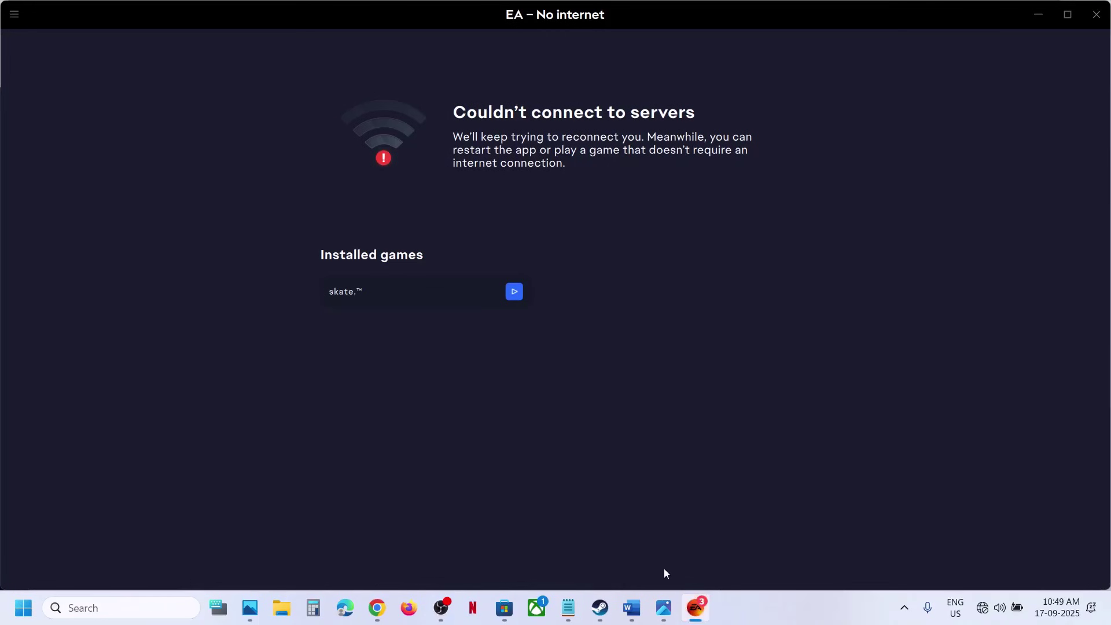
left_click(664, 608)
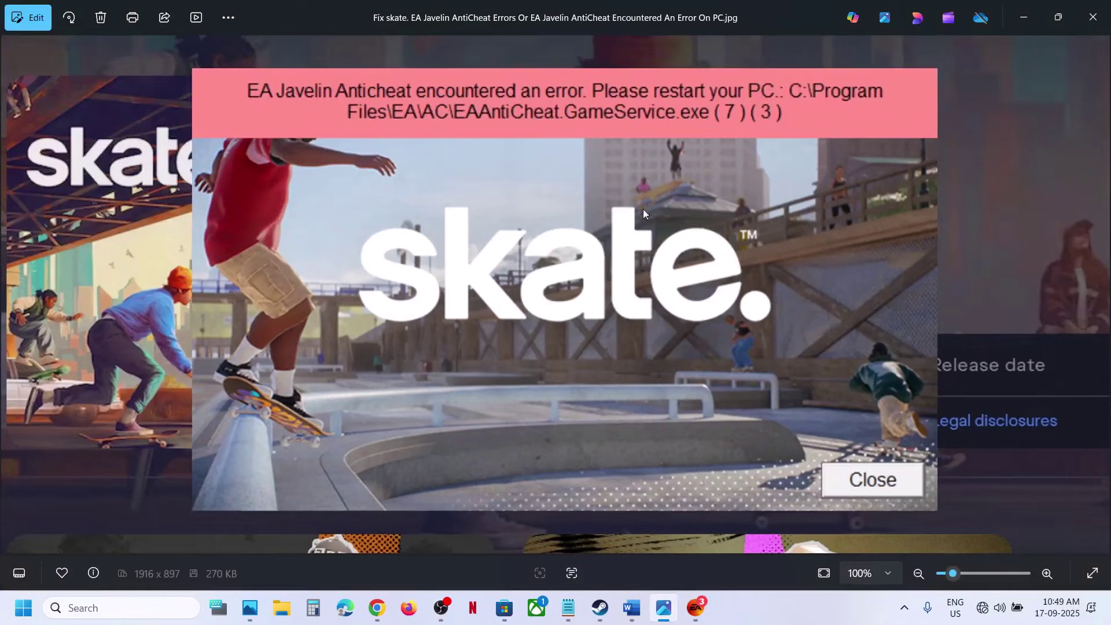